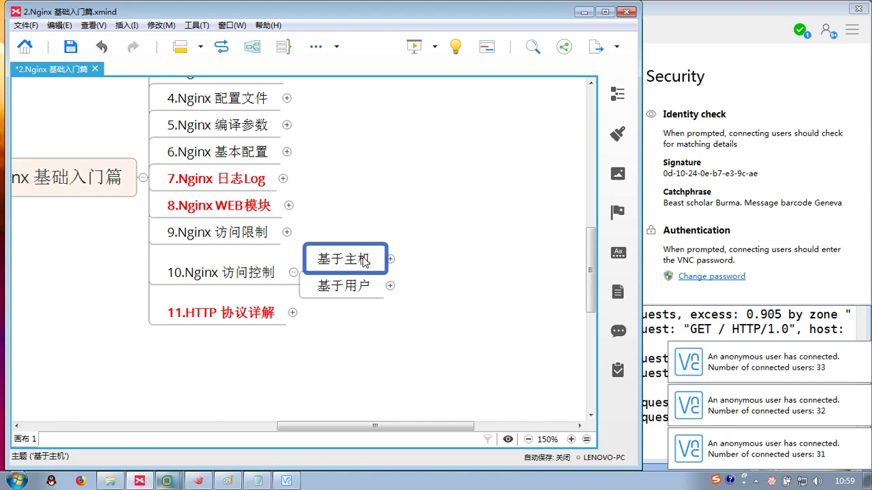
- Select 基于用户 and 基于主机, then expand 基于主机 to show module, Directives, Syntax: and 启用控制
left_click(334, 292)
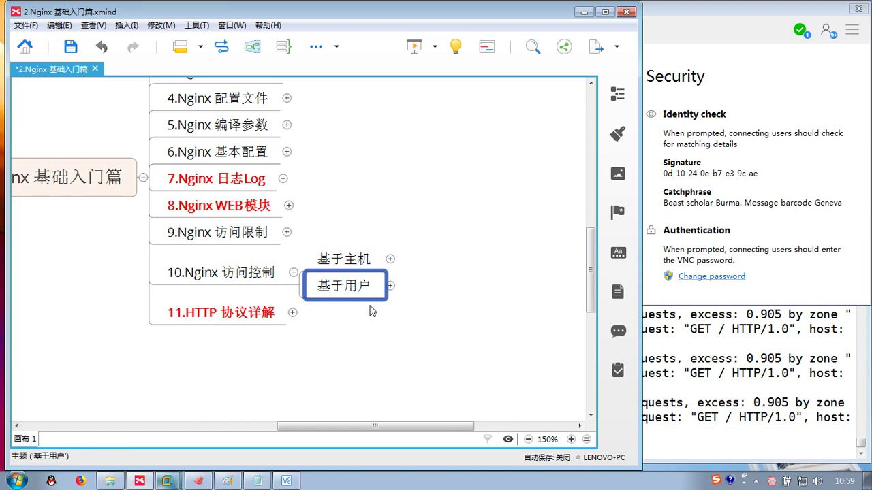
left_click(350, 360)
left_click(345, 281)
left_click(359, 340)
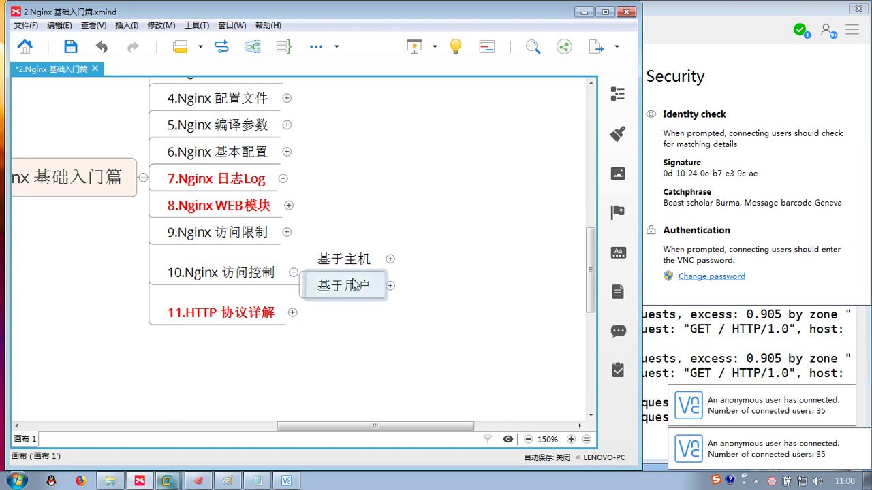
left_click(378, 264)
left_click(391, 259)
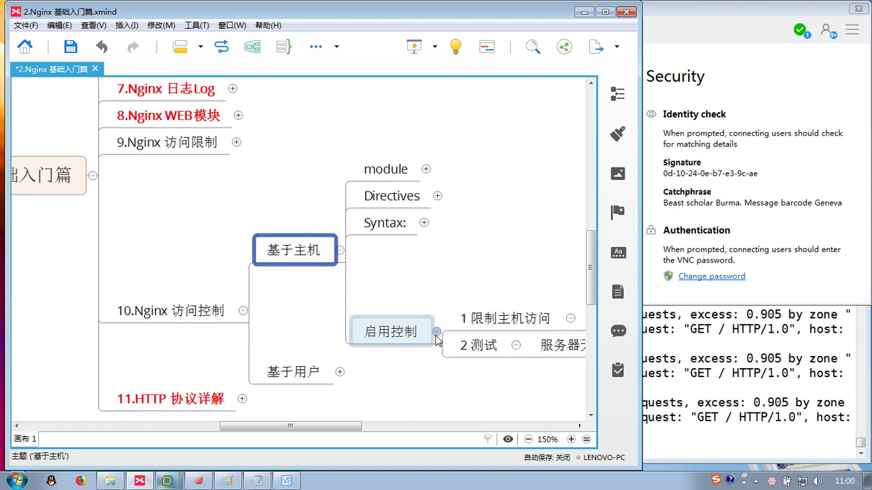
- Collapse 启用控制 and unfold module, Directives and Syntax: to show ngx_http_access_module, allow/deny and allow syntax
left_click(437, 334)
left_click(288, 215)
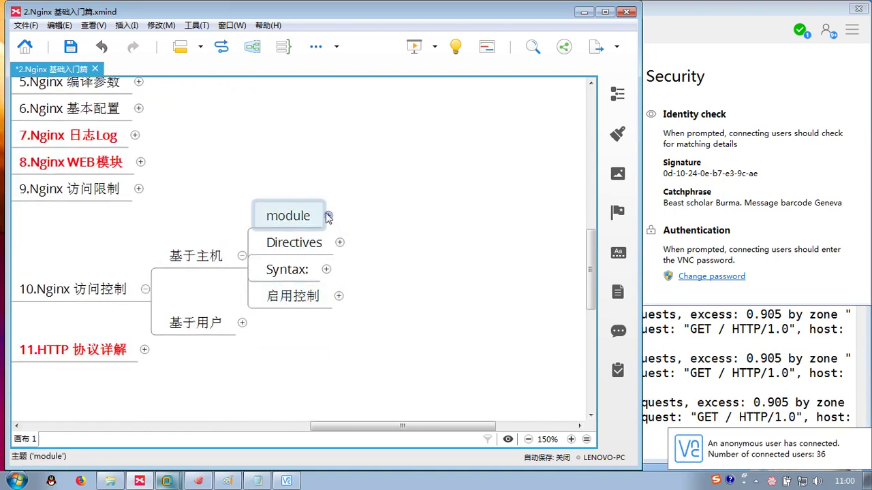
left_click(328, 215)
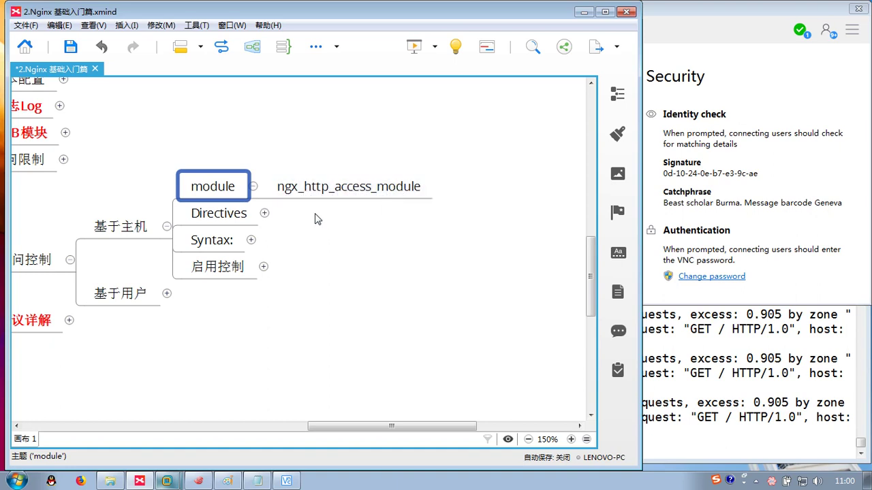
left_click(265, 213)
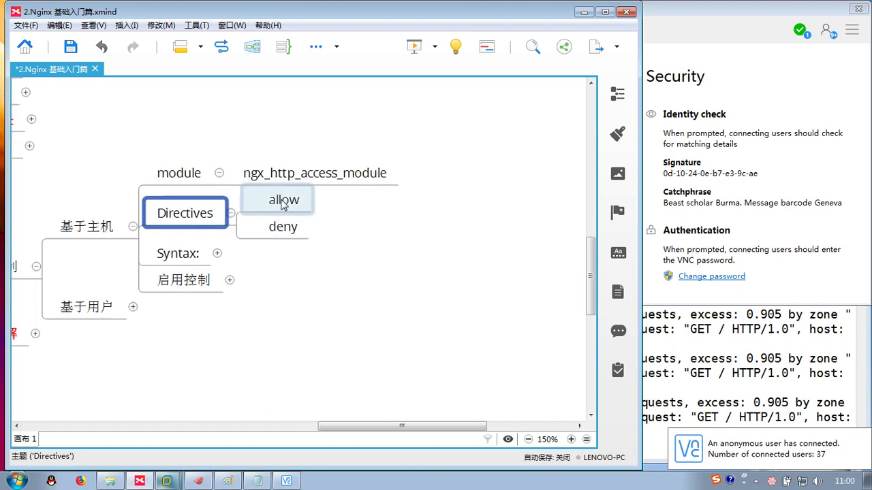
left_click(283, 206)
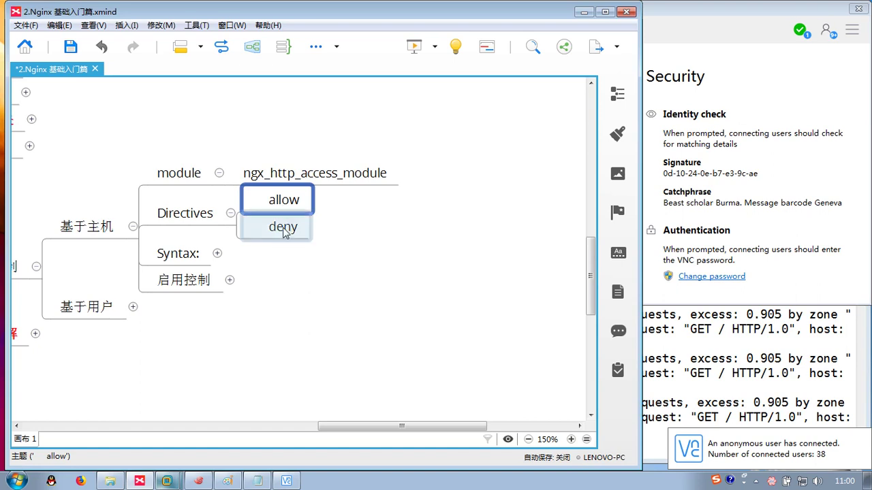
left_click(278, 235)
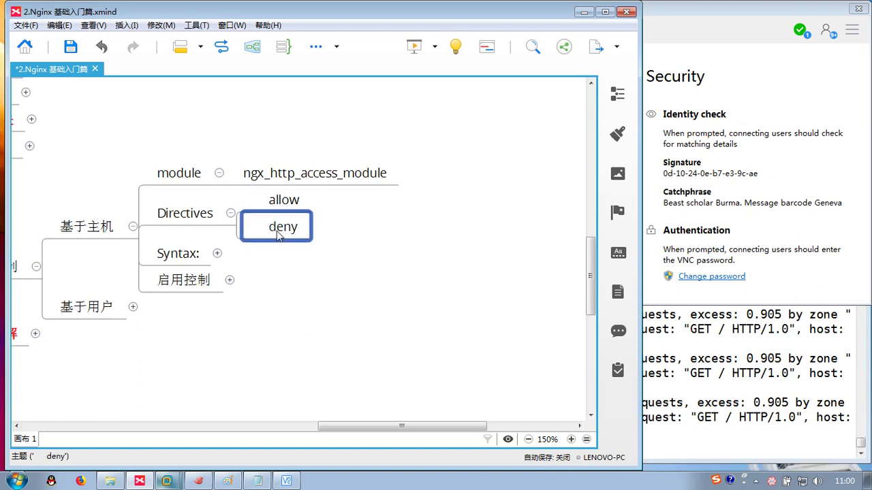
left_click(218, 254)
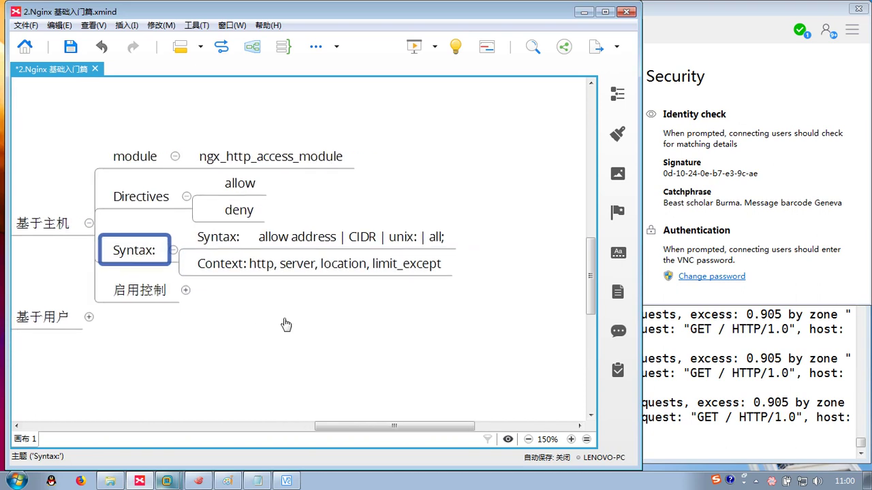
left_click(249, 236)
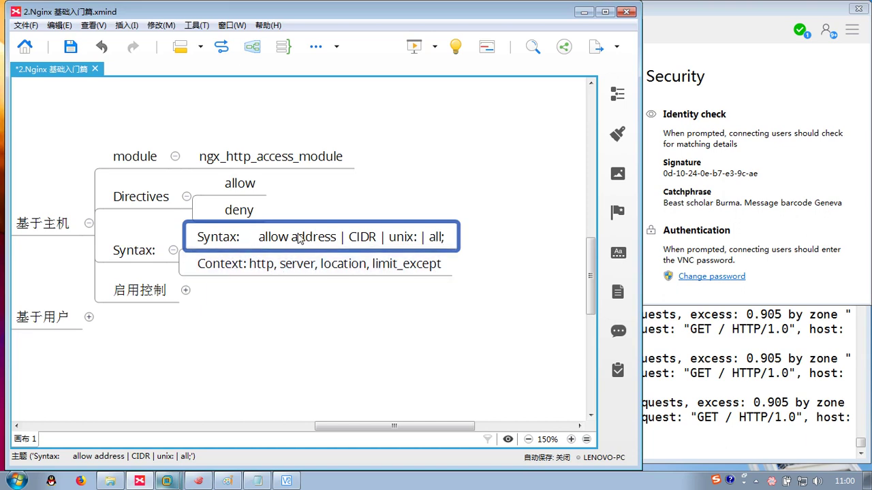
left_click(269, 271)
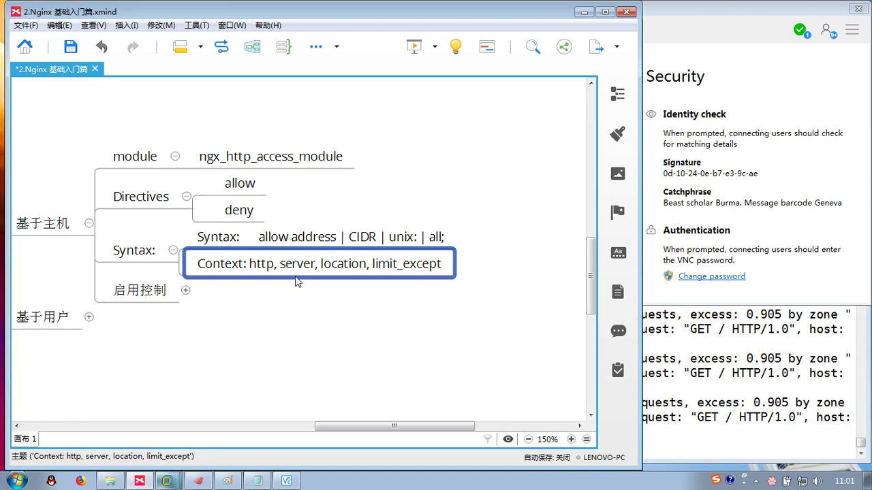
- Fold Syntax:, Directives and module, and expand 启用控制 with its two steps collapsed
left_click(173, 250)
left_click(186, 197)
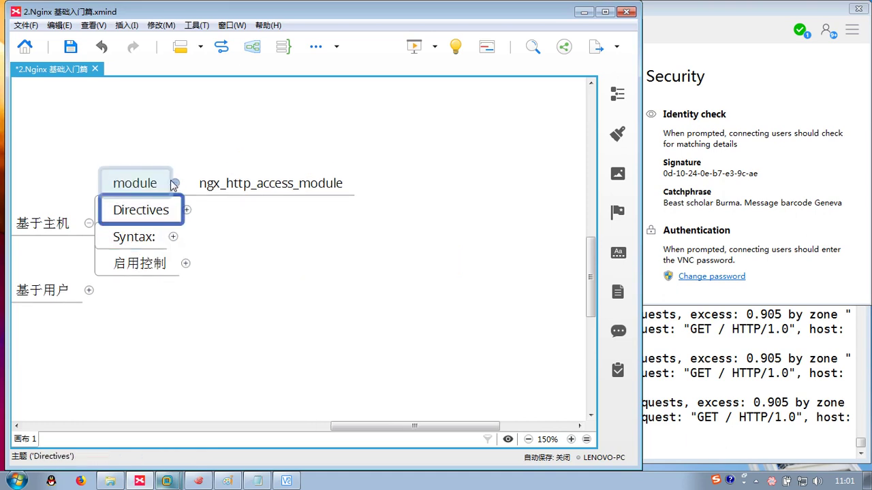
left_click(174, 183)
left_click(185, 263)
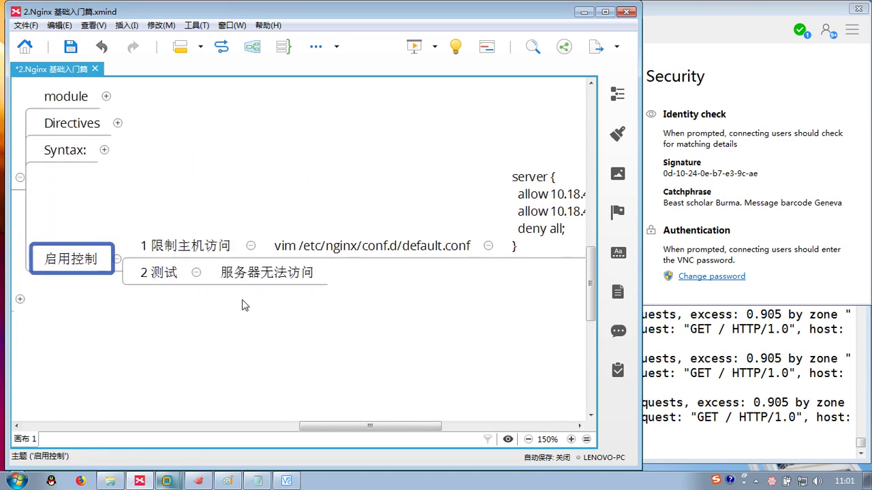
left_click(196, 273)
left_click(250, 246)
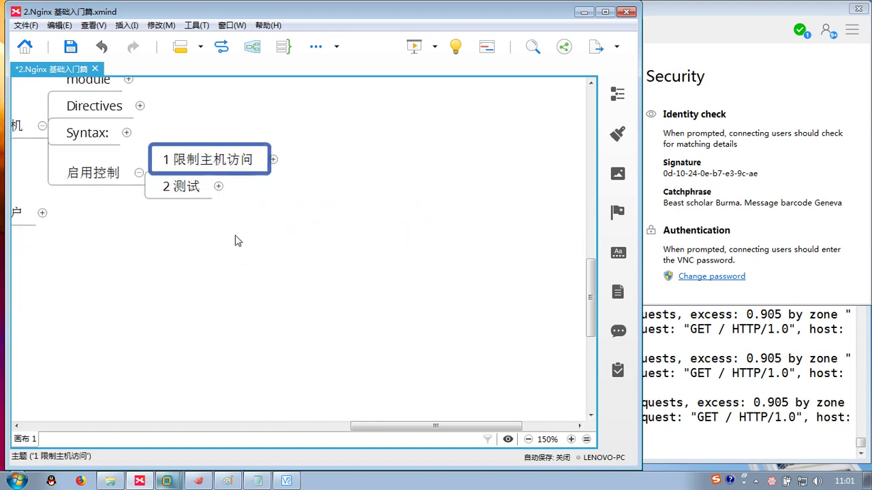
- Expand 1 限制主机访问 and 2 测试 to show the default.conf steps and 服务器无法访问, then switch to Xshell
left_click(237, 256)
left_click(215, 170)
left_click(273, 159)
left_click(217, 222)
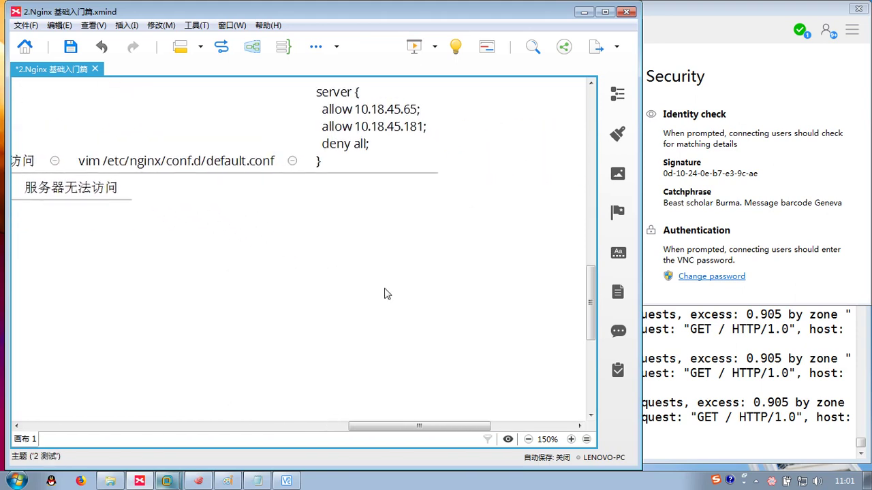
left_click(654, 364)
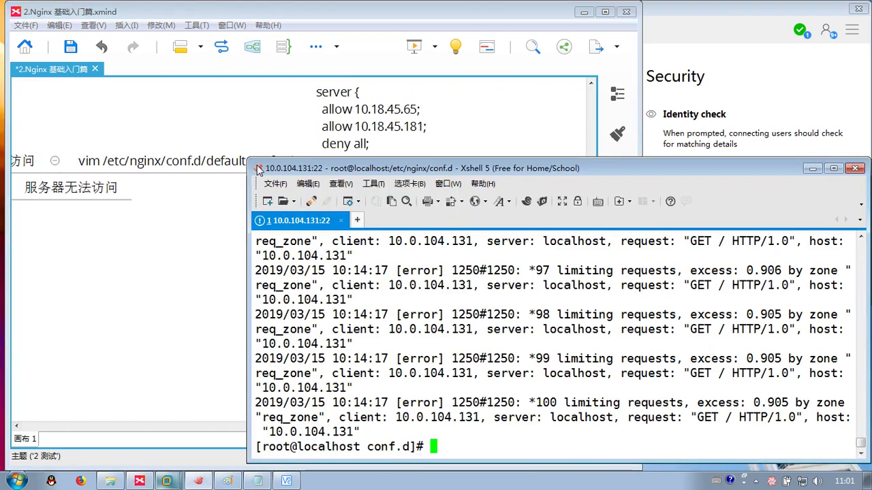
- Shrink the terminal window and return to the home directory with cd ~
left_click_drag(250, 158, 300, 184)
type("l")
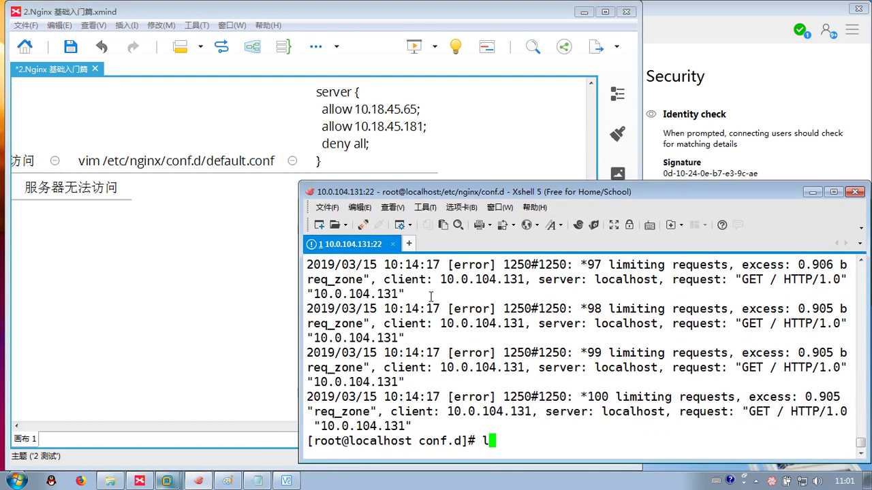
type("vim /etc")
key("BackSpace")
key("BackSpace")
key("BackSpace")
key("BackSpace")
key("BackSpace")
key("BackSpace")
key("BackSpace")
key("BackSpace")
key("BackSpace")
key("ctrl+l")
type("cd\\")
key("Return")
key("ctrl+l")
type("c")
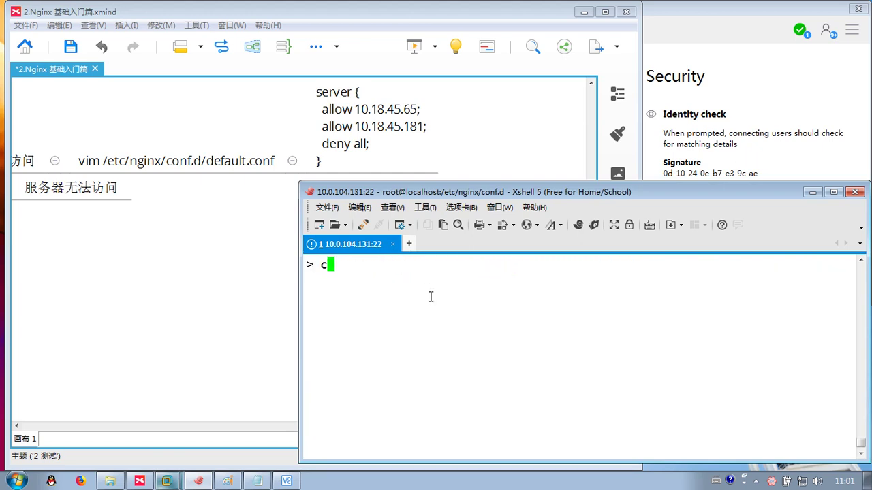
key("ctrl+c")
key("Return")
type("cl")
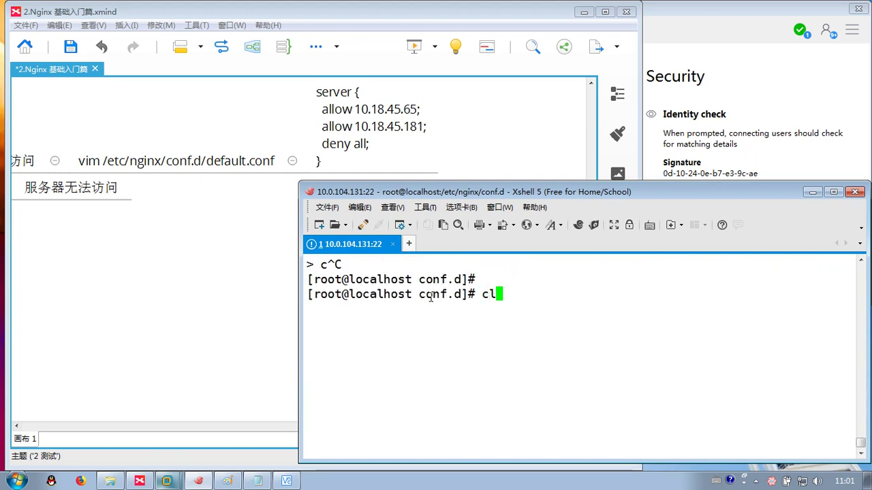
key("BackSpace")
type("d ~")
key("Return")
key("ctrl+l")
- Open /etc/nginx/conf.d/default.conf in vim and add allow 10.0.104.166; and allow 10.0.104.194; under server
type("v")
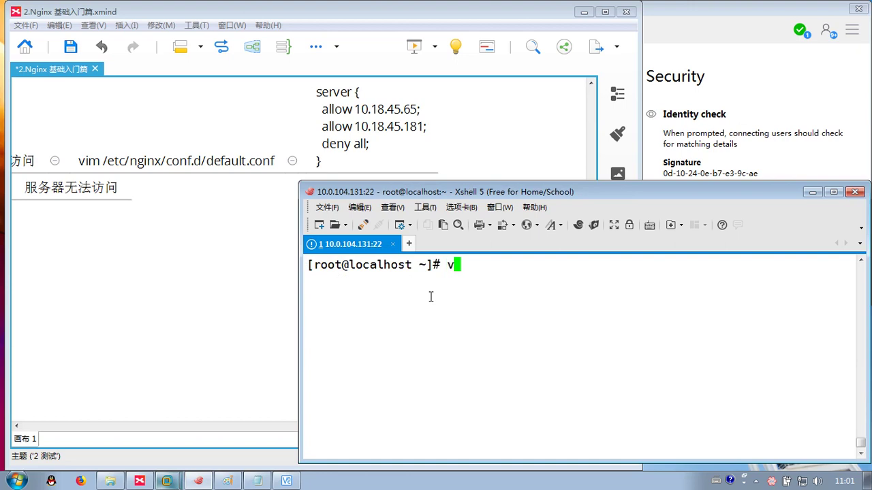
type("im /etc/nginx/conf.d/default.con")
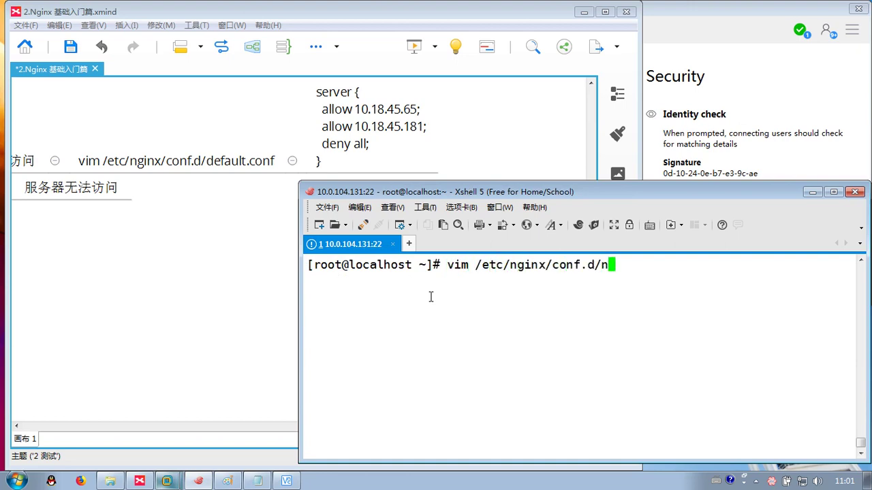
key("BackSpace")
type("default.conf")
key("Return")
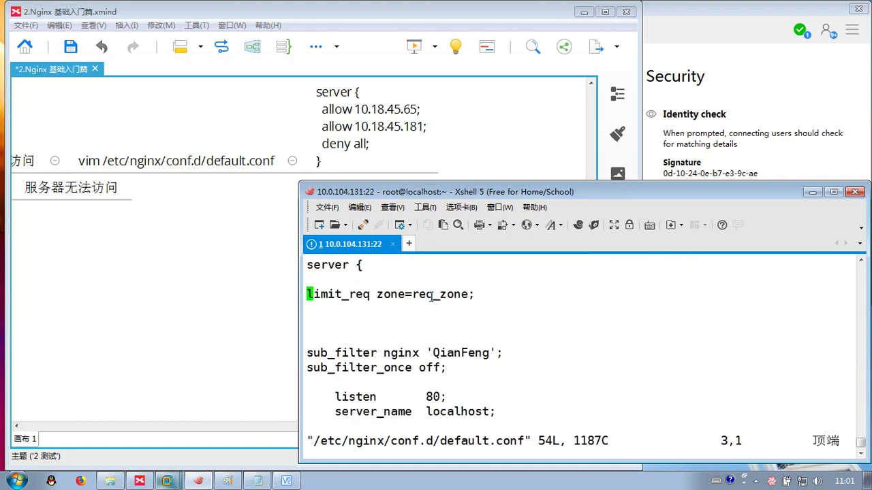
key("Up")
key("i")
key("Return")
key("Return")
key("Return")
key("Return")
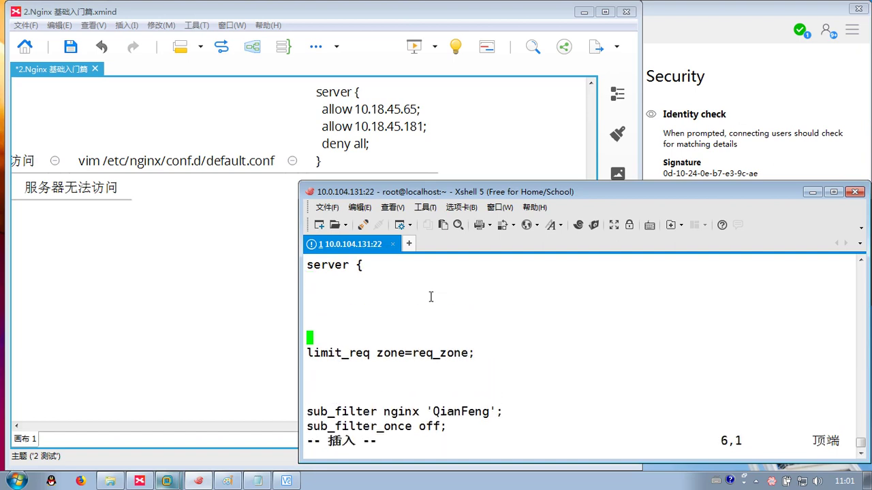
key("Up")
key("Up")
key("Up")
type("allow 1-")
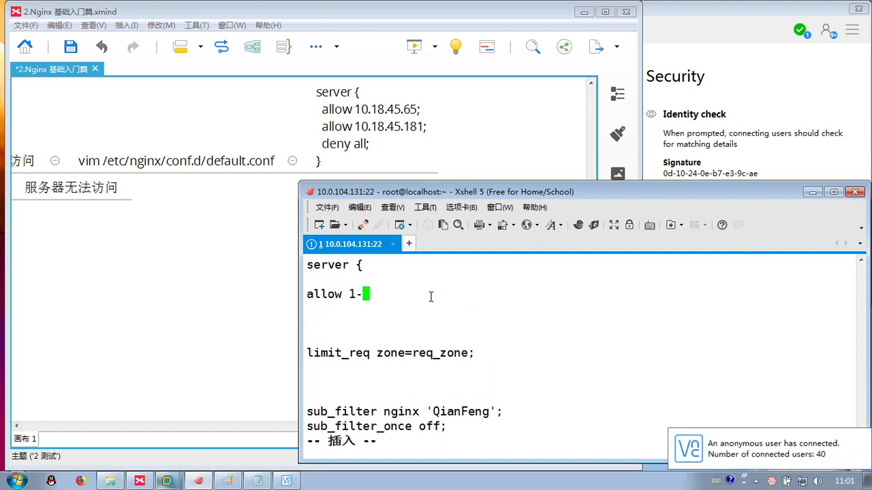
key("BackSpace")
type("0.0.10")
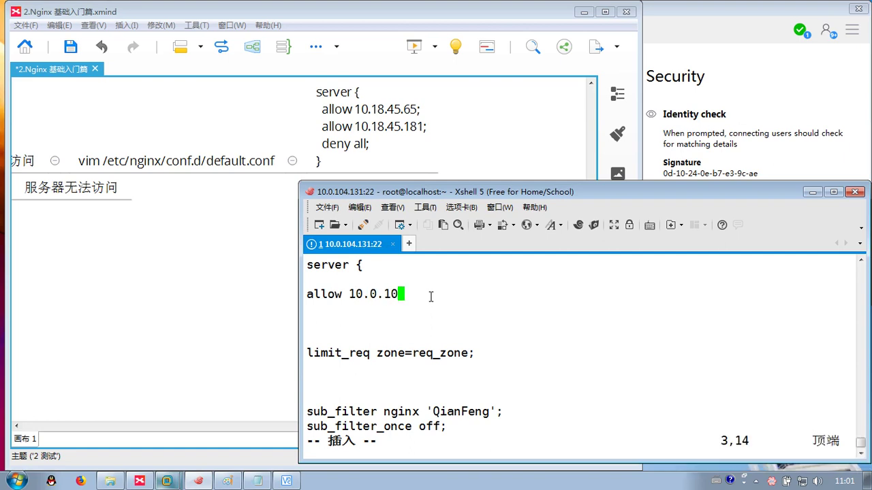
type("4.166;")
key("Return")
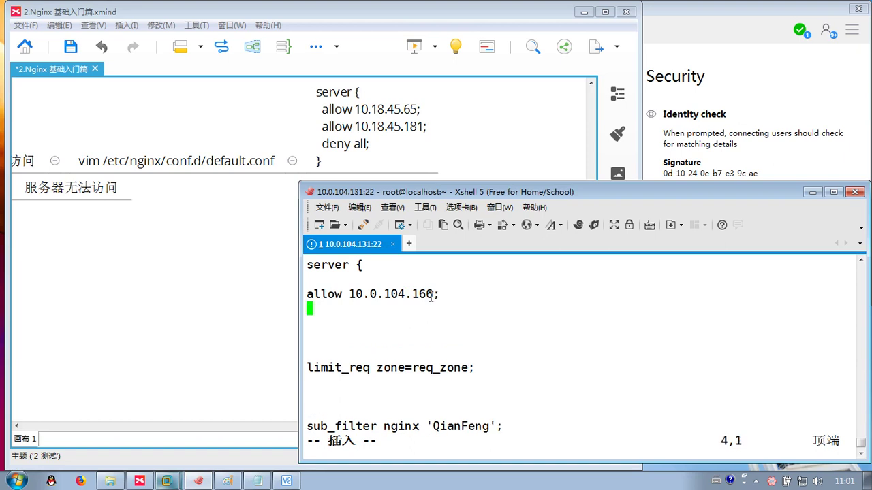
type("allow")
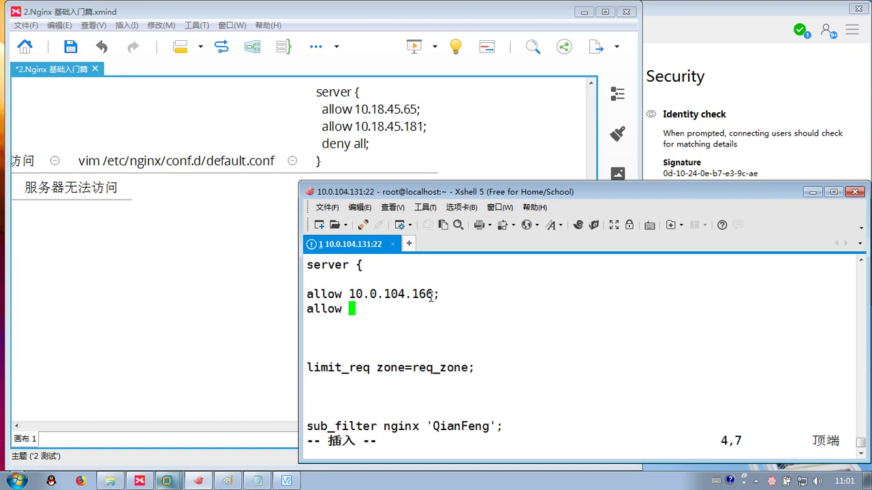
type(" 10.0")
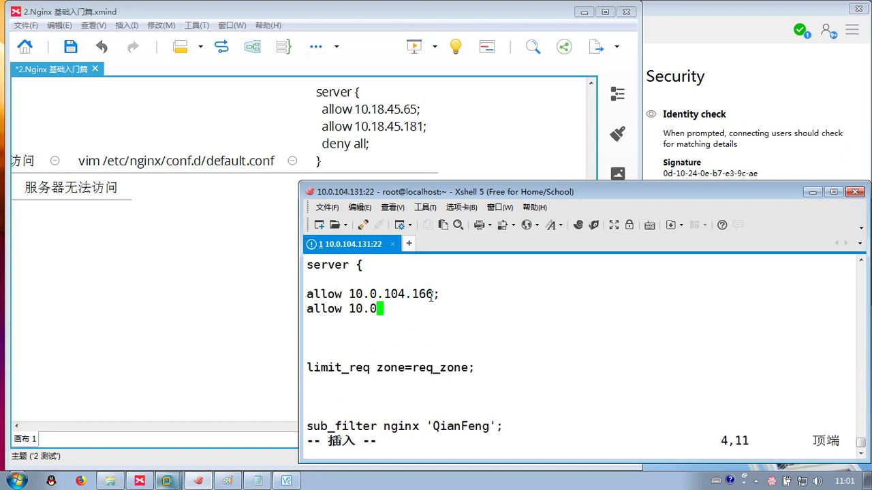
type(".104.")
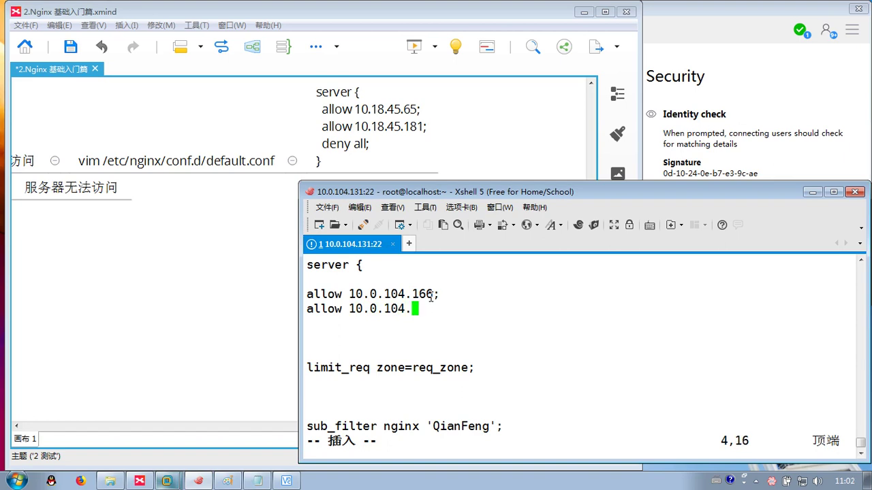
type("194;")
- Add a deny all; line below the allow rules and save default.conf with :wq
key("Return")
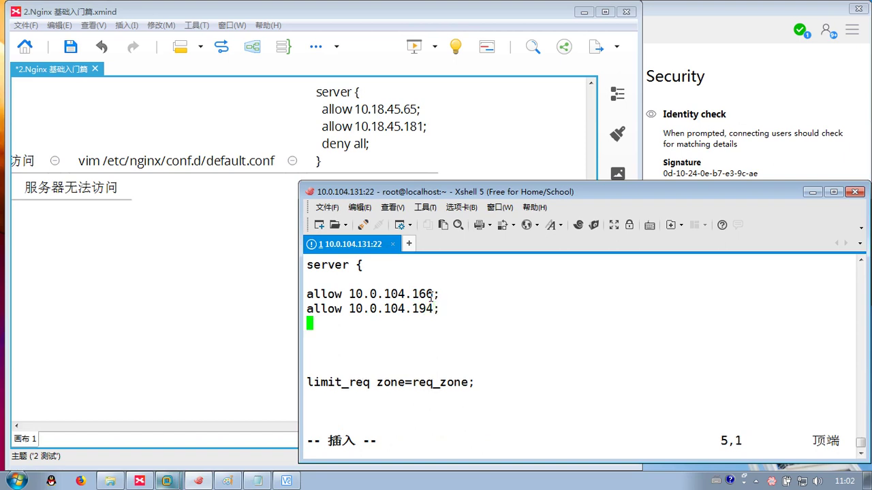
type("denby")
key("BackSpace")
key("BackSpace")
type("ty")
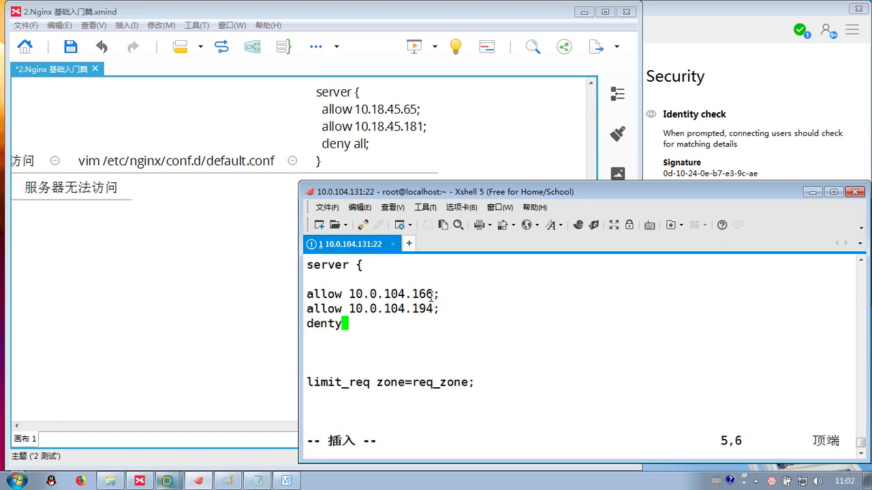
key("BackSpace")
key("BackSpace")
type("y all;")
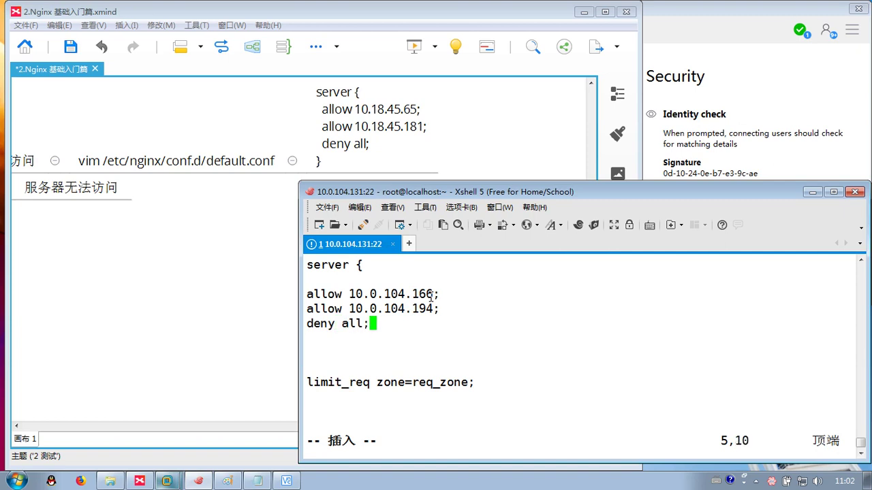
key("Return")
key("Escape")
type(":wq")
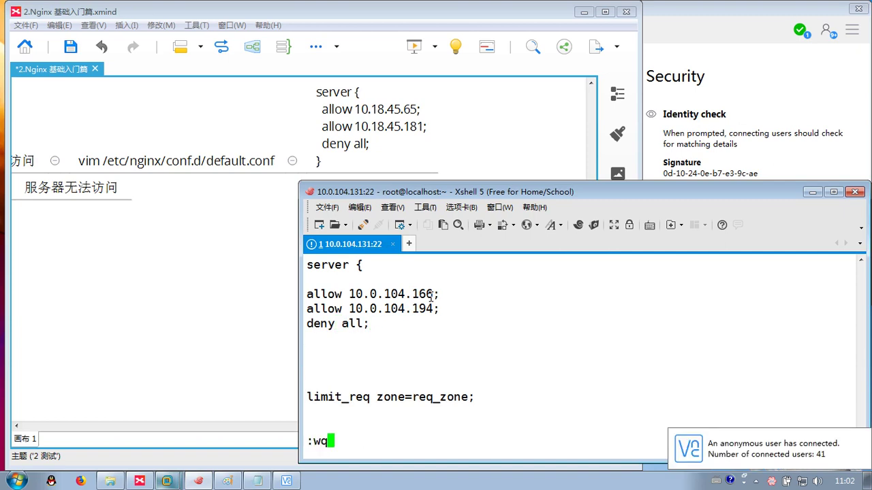
key("Return")
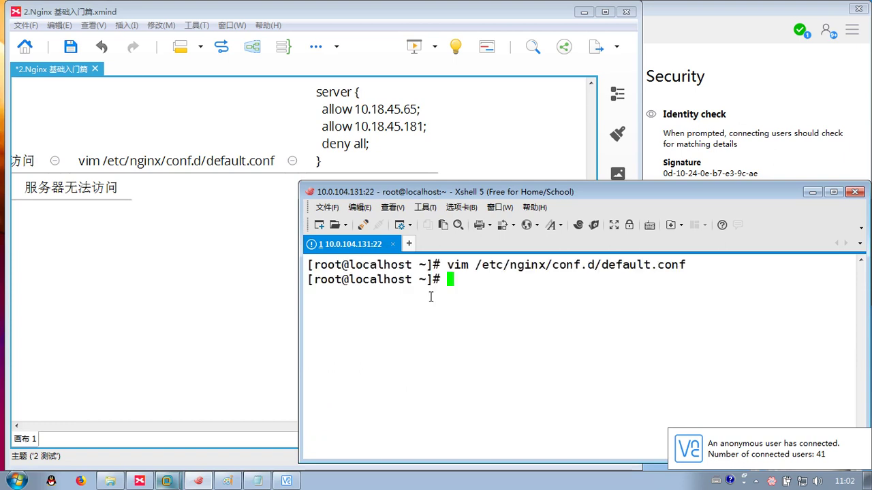
- Restart nginx with systemctl restart nginx and load 10.0.104.131 in Firefox
type("systemctl restart nginx")
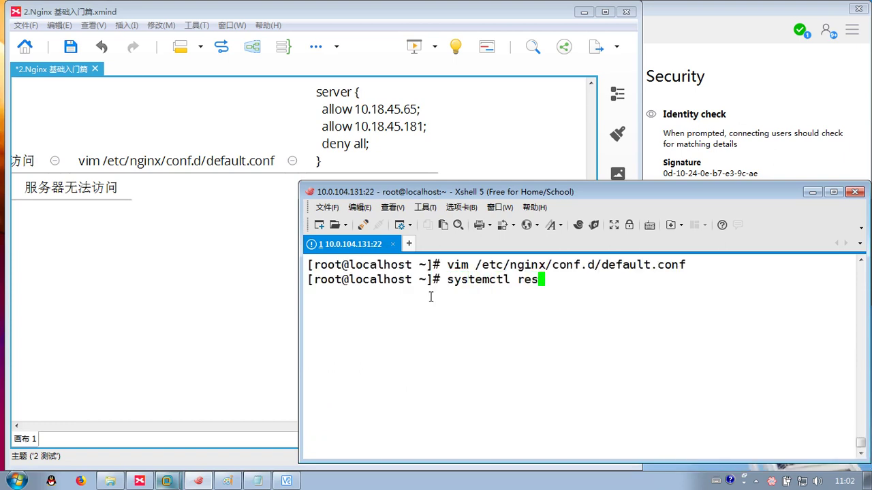
key("Return")
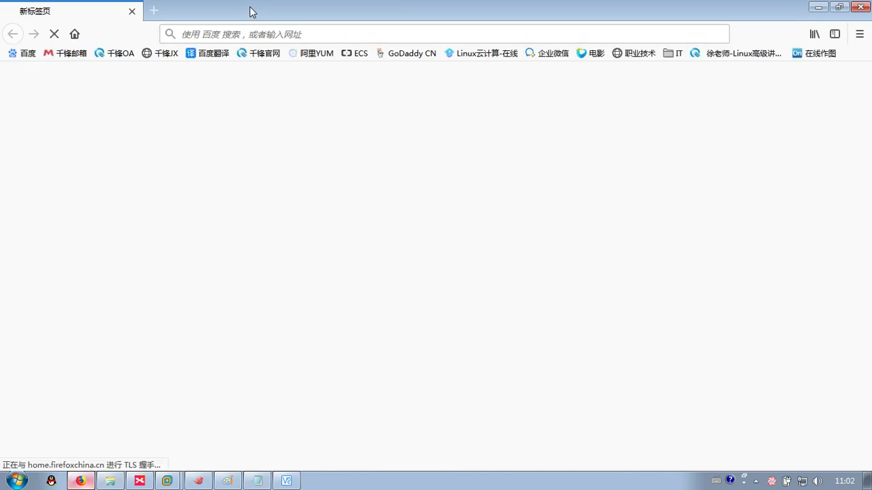
left_click_drag(251, 12, 423, 365)
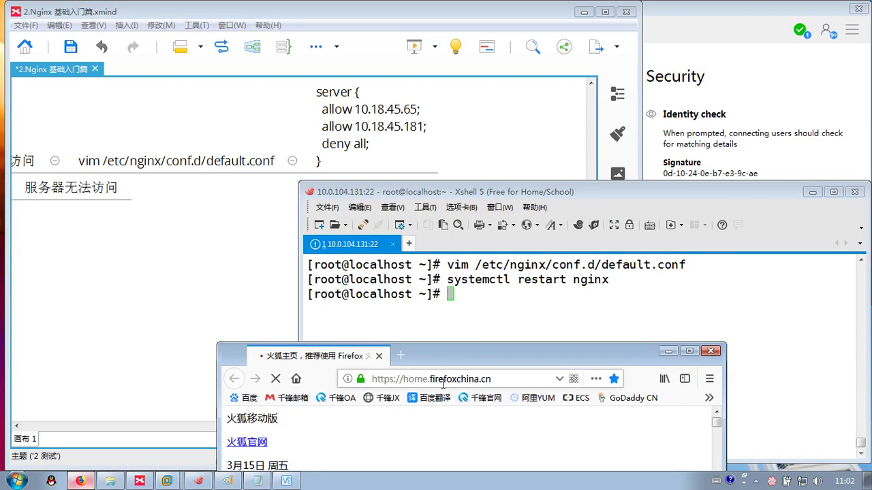
left_click(422, 378)
type("10.0.104.131/")
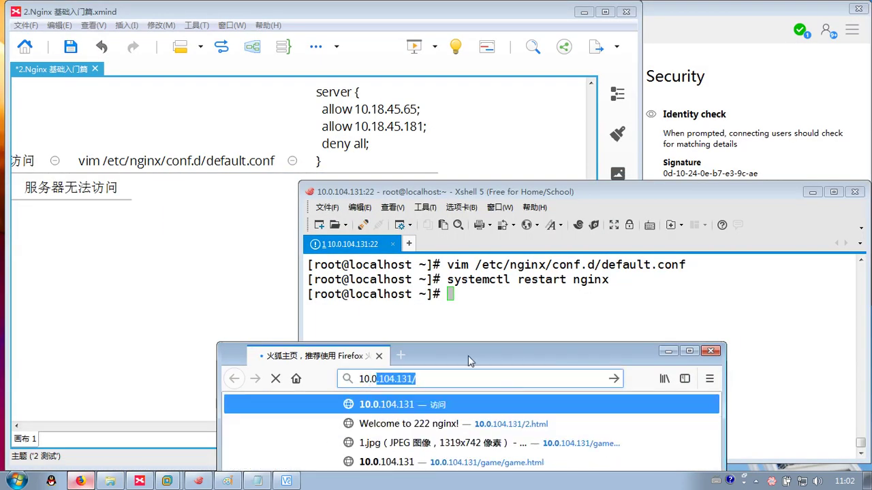
key("Return")
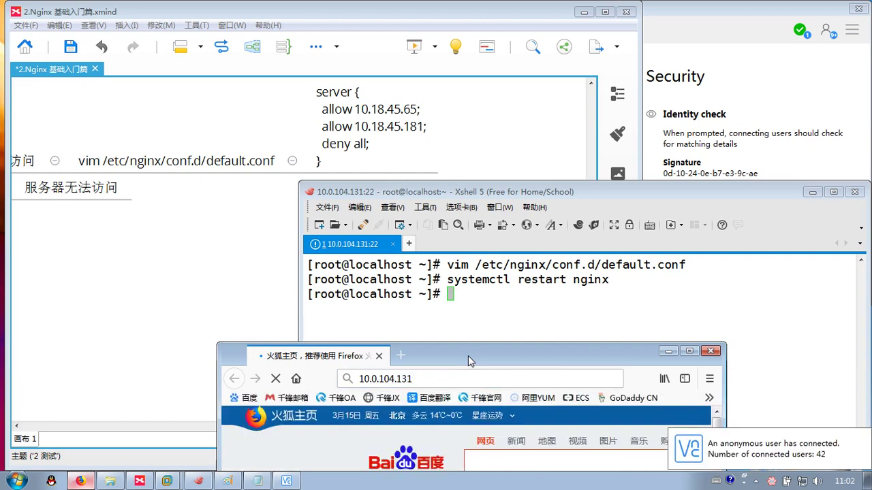
- Comment out allow 10.0.104.166; in default.conf with a leading # and save
left_click(557, 316)
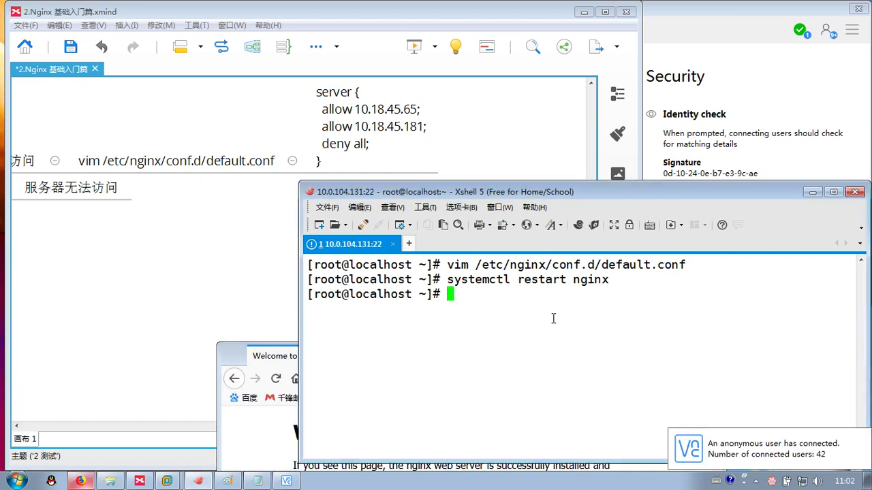
type("vim /etc/nginx/")
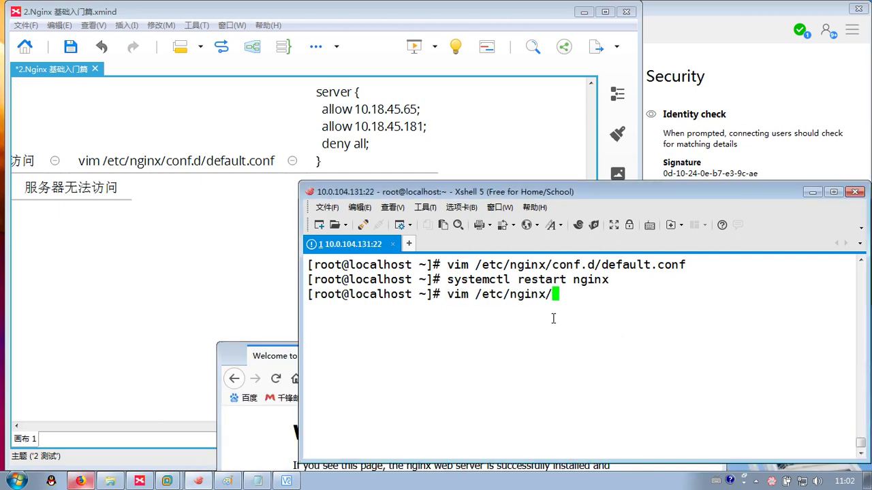
type("conf.d/de")
key("Tab")
key("Return")
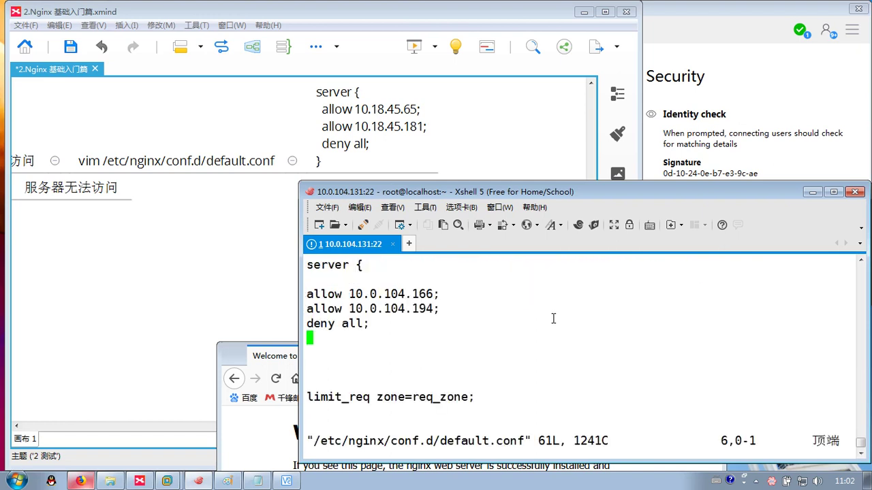
key("Up")
key("Up")
key("Up")
type("i#")
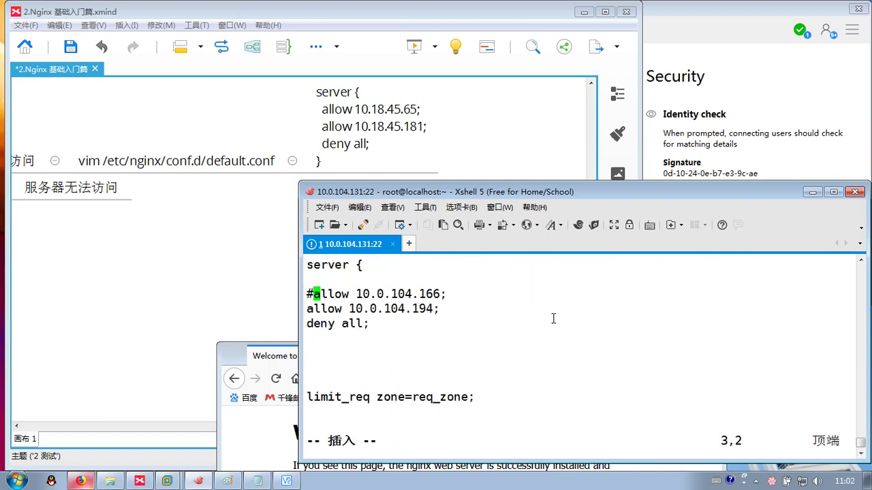
key("Escape")
type(":wq")
key("Return")
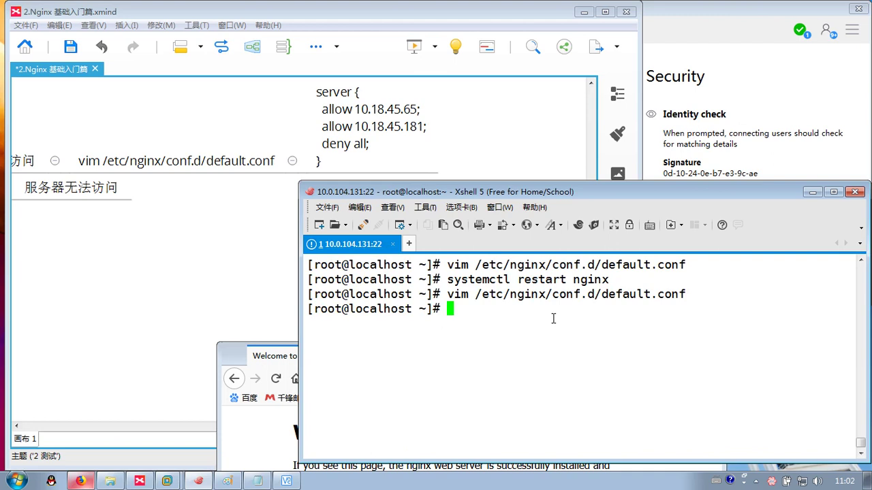
- Reopen default.conf to check the commented allow line, then save and quit
key("ctrl+l")
key("Up")
key("Return")
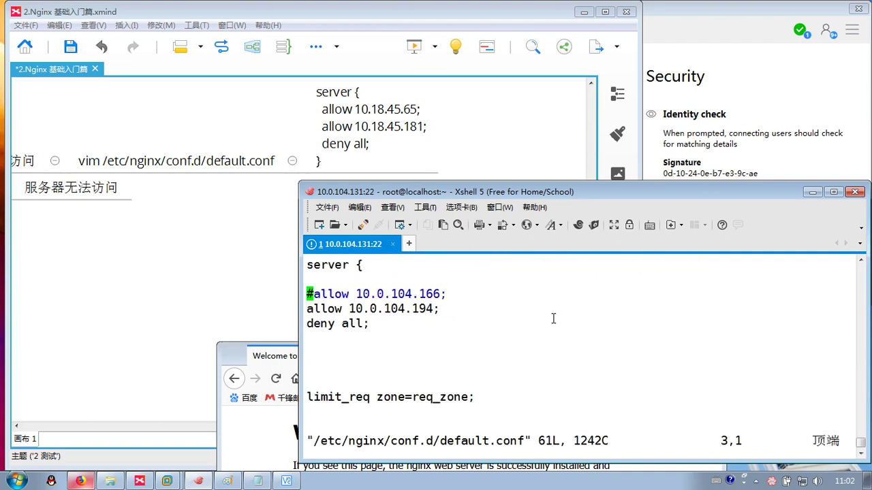
key("Right")
key("Right")
key("Right")
key("Left")
key("Right")
type(":wq")
key("Return")
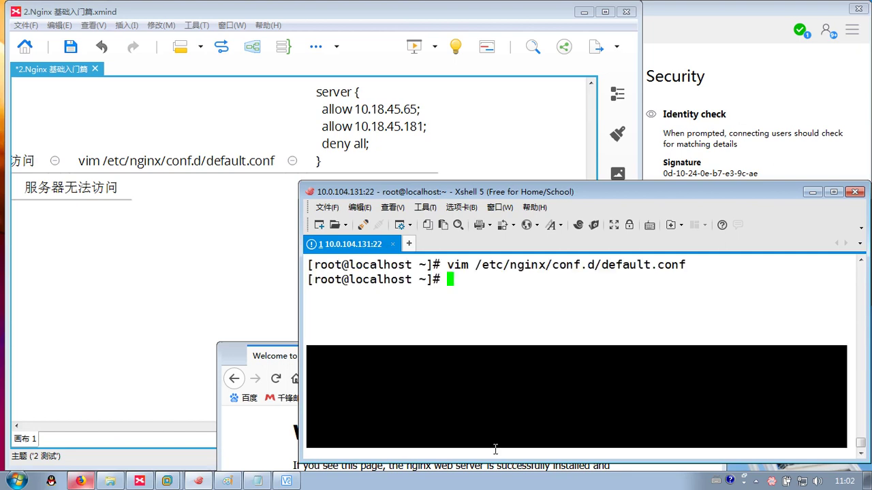
- Restart nginx and reload 10.0.104.131 in Firefox to test the access rules
type("systemctl restart nginx")
key("Return")
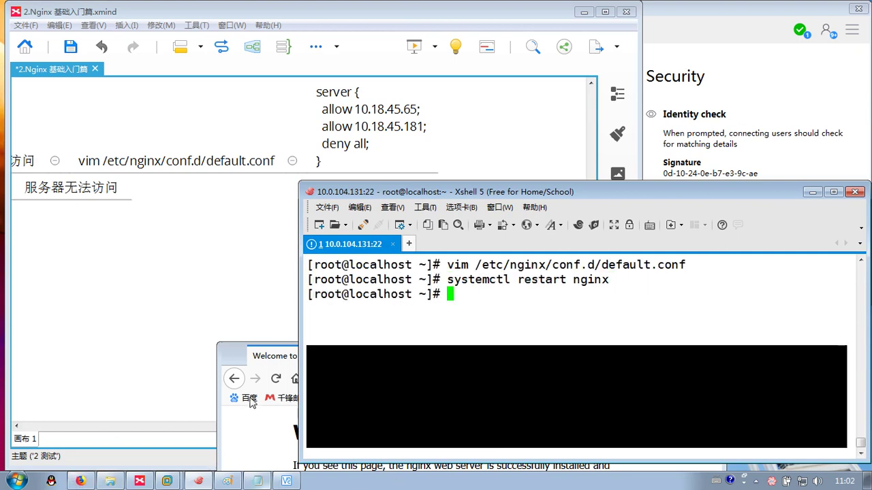
left_click(258, 437)
key("F5")
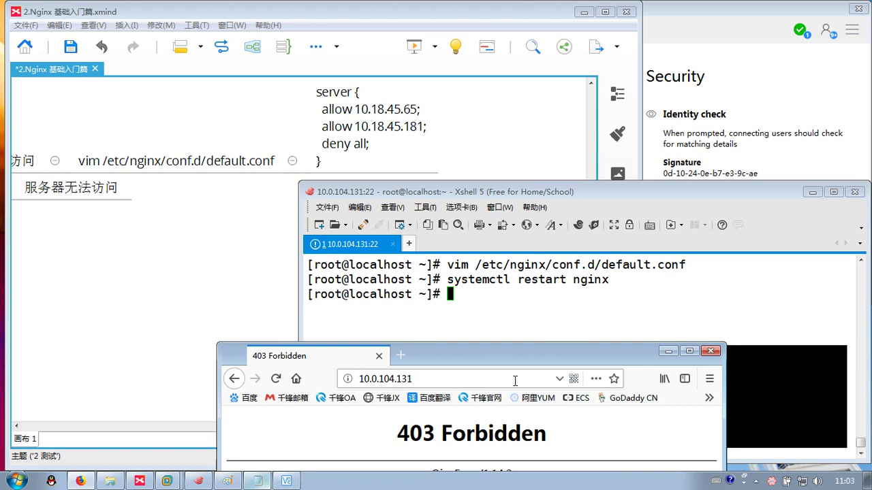
- Return to the Xshell terminal after seeing the 403 Forbidden page
left_click(542, 312)
- Prefix # to the allow 10.0.104.194 and deny all lines in default.conf and save
key("Up")
key("Up")
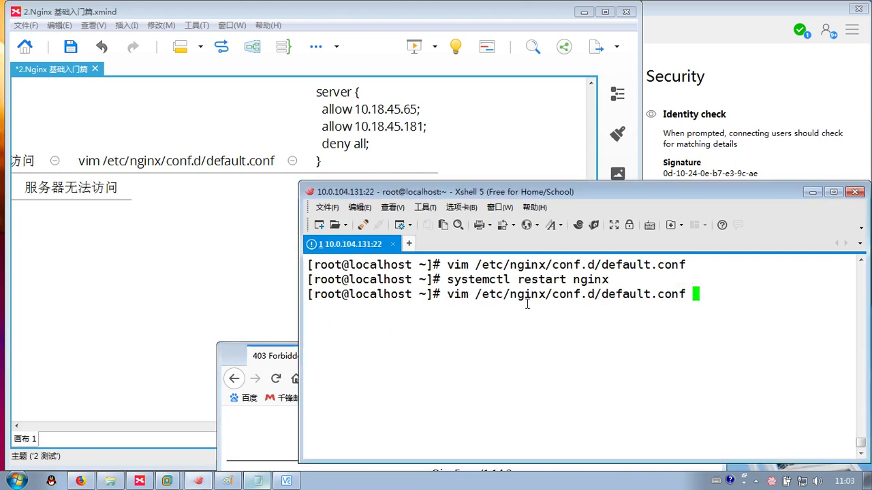
key("Return")
key("i")
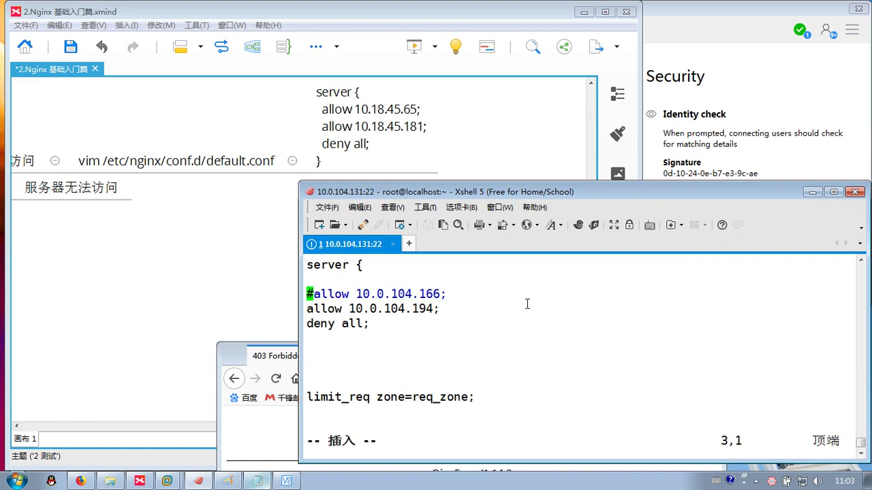
key("Down")
type("#")
key("Down")
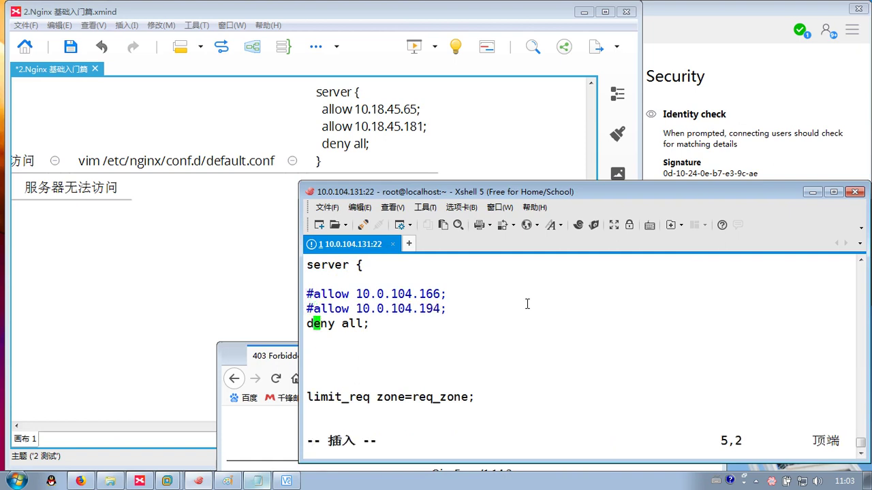
key("Left")
type("#")
key("Escape")
type(":wq")
key("Return")
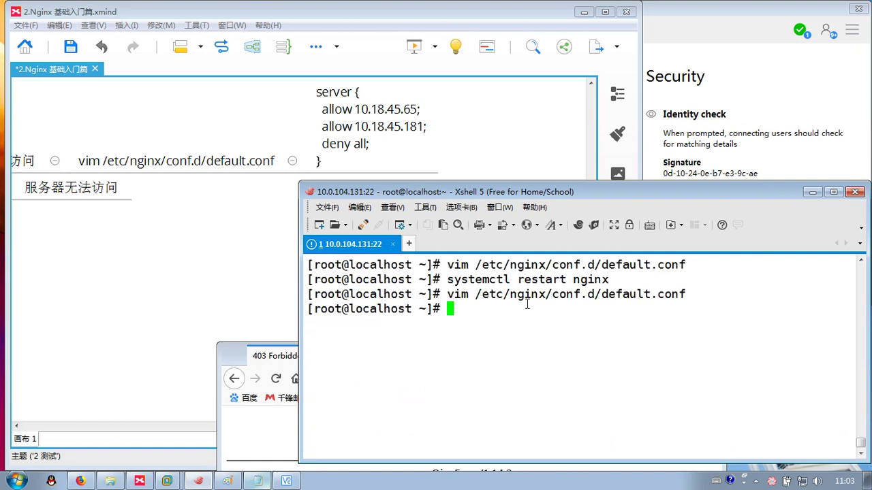
- Restart nginx again and bring the XMind mind map back to the front
key("Up")
key("Up")
key("Return")
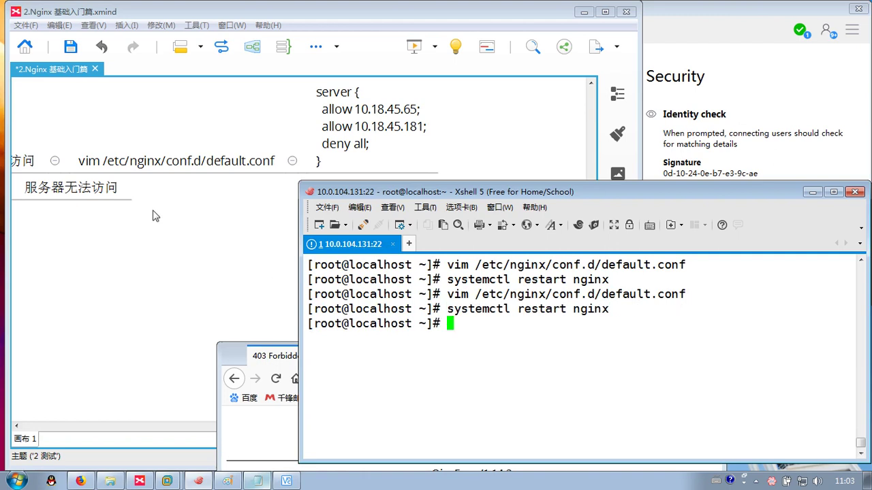
left_click(156, 214)
scroll(522, 243, "left", 5)
- Collapse 基于主机, then unfold 基于用户 and its module topic to reveal ngx_http_auth_basic_module
left_click(231, 102)
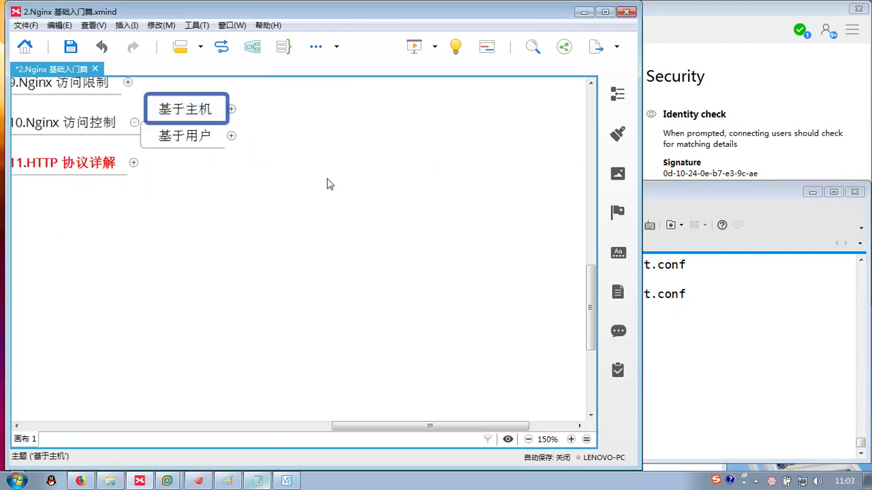
left_click(233, 201)
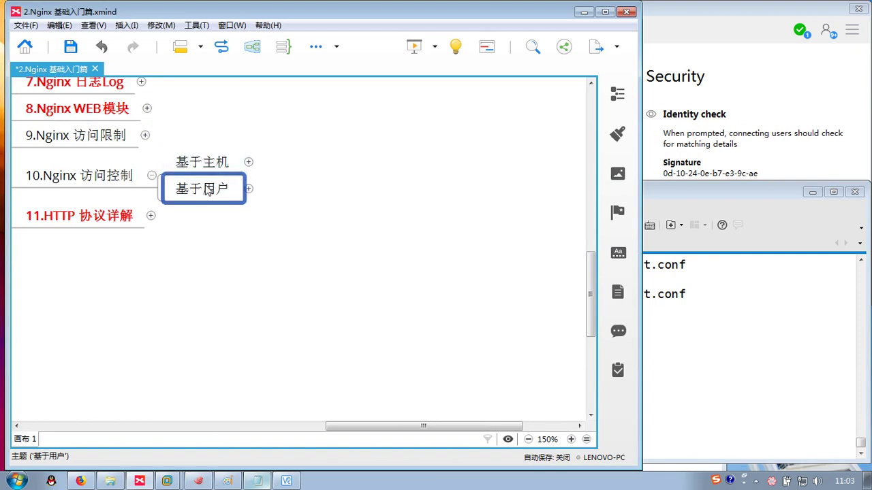
left_click(249, 189)
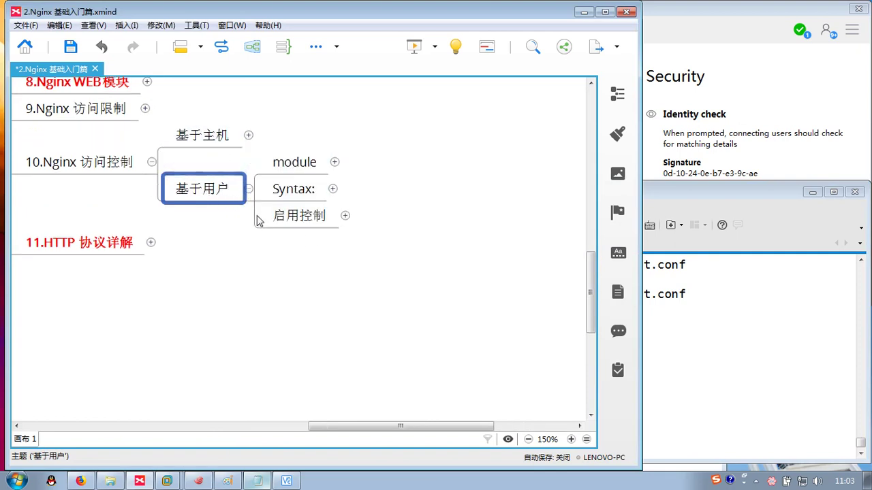
left_click(249, 189)
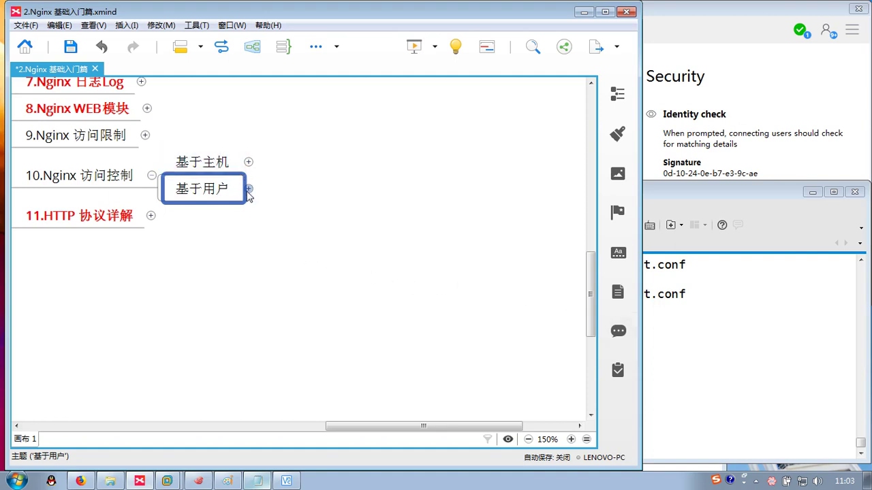
left_click(249, 188)
left_click(275, 177)
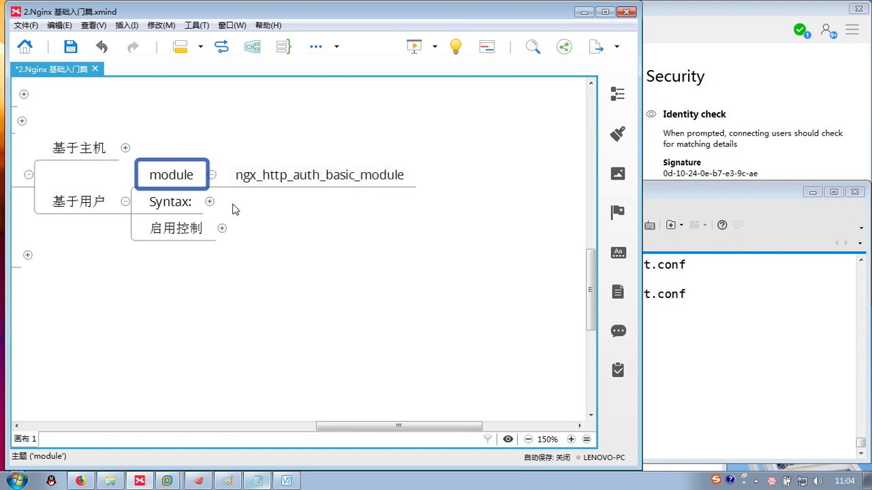
- Expand Syntax:'s 方法一 and 方法二 to review the auth_basic and auth_basic_user_file syntax and context
key("Down")
key("ctrl+slash")
key("Right")
key("ctrl+slash")
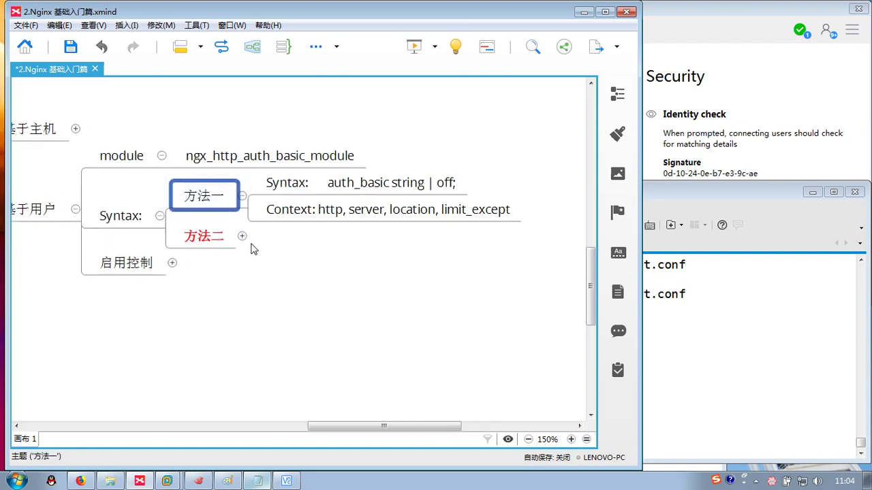
left_click(242, 235)
left_click_drag(385, 301, 292, 302)
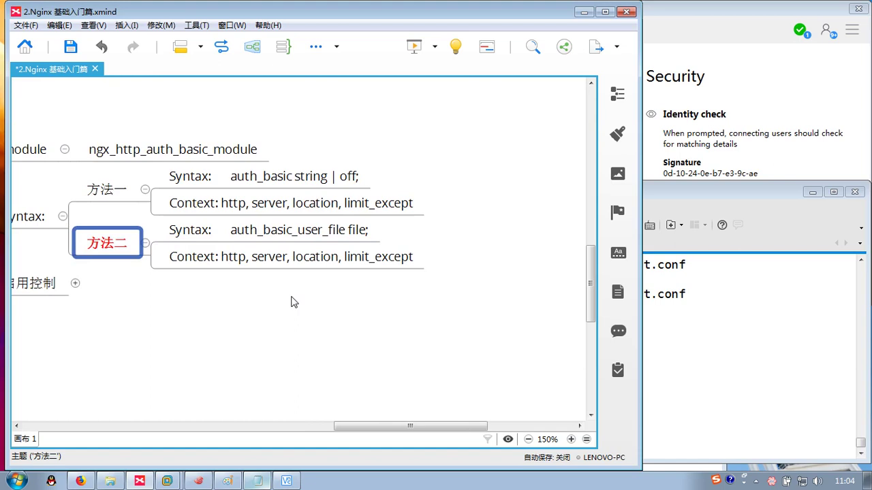
left_click(246, 183)
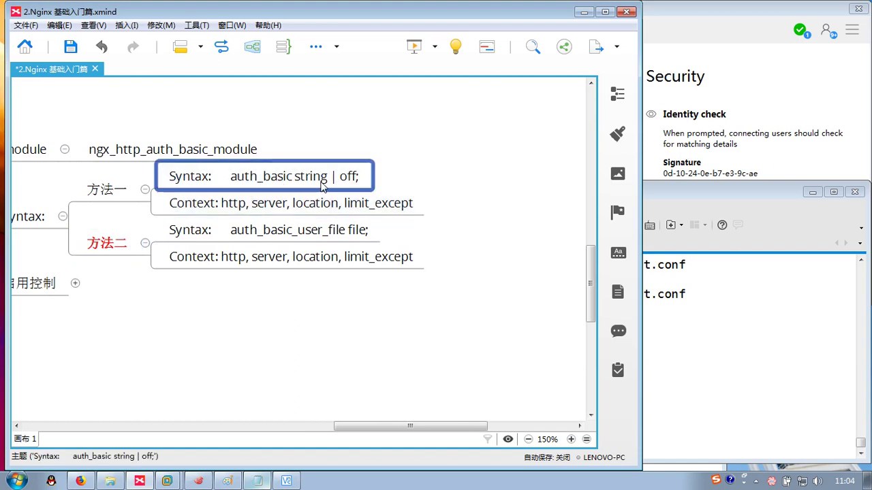
left_click(264, 206)
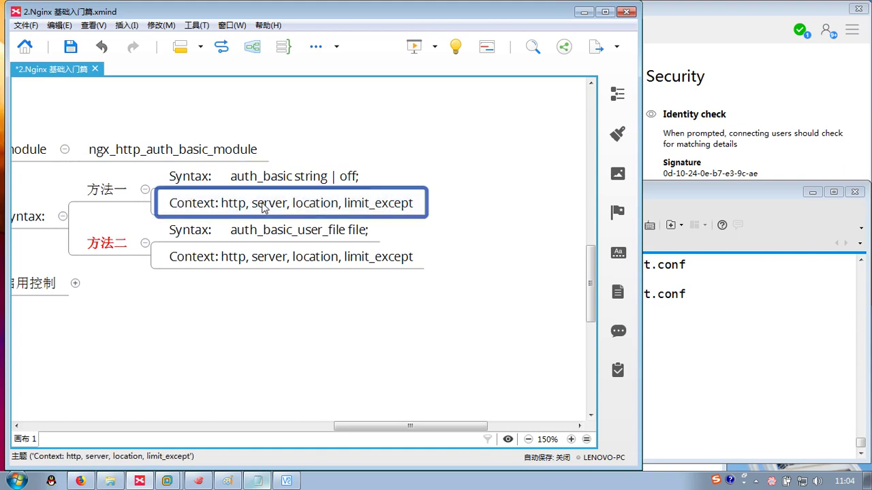
left_click(262, 231)
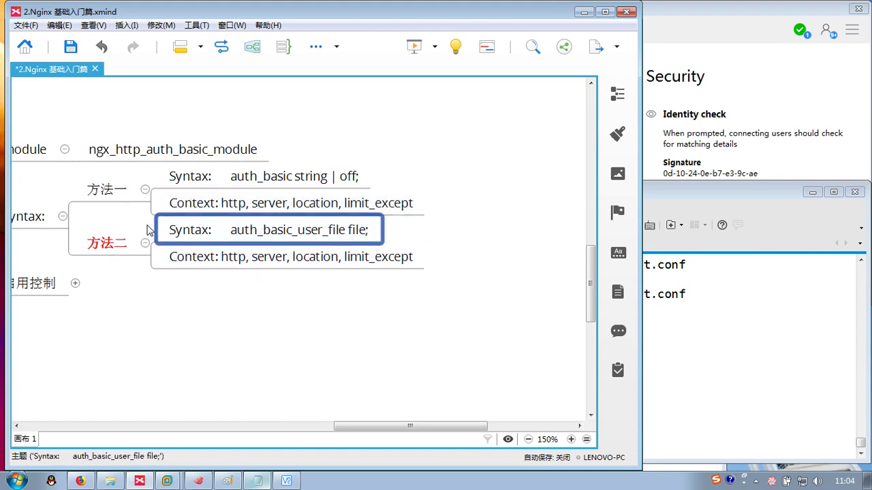
- Fold the syntax notes and open 1. 建立认证文件 showing the httpd-tools, htpasswd and cat commands
left_click(145, 191)
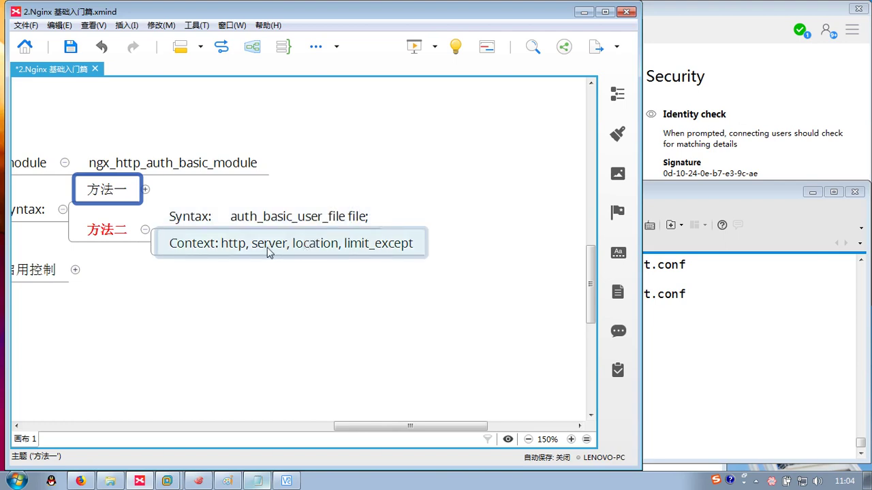
left_click(145, 230)
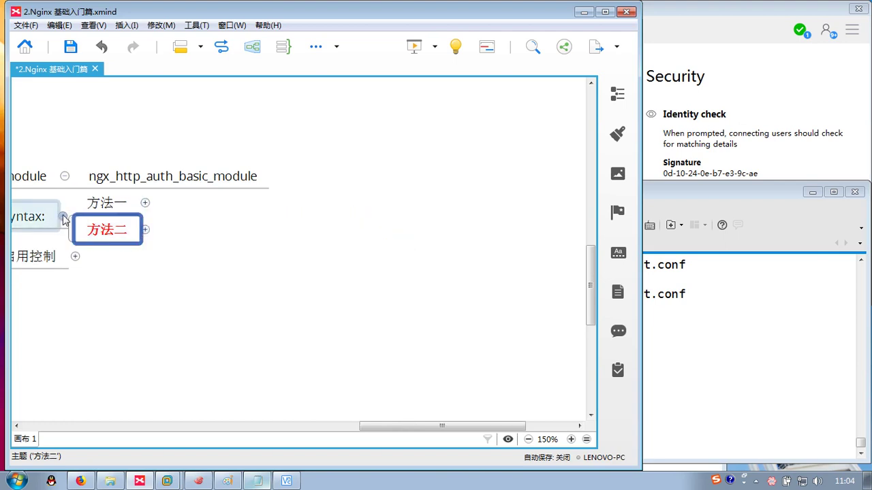
left_click(31, 175)
left_click(116, 217)
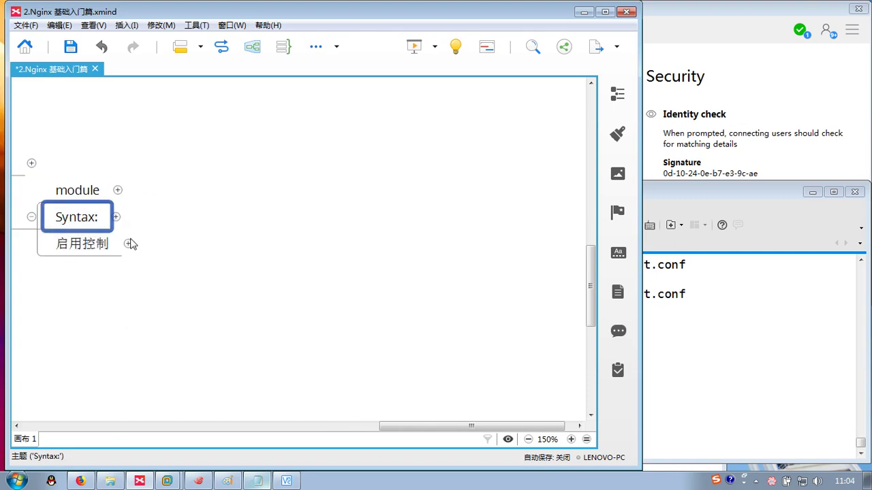
left_click(128, 244)
left_click(204, 194)
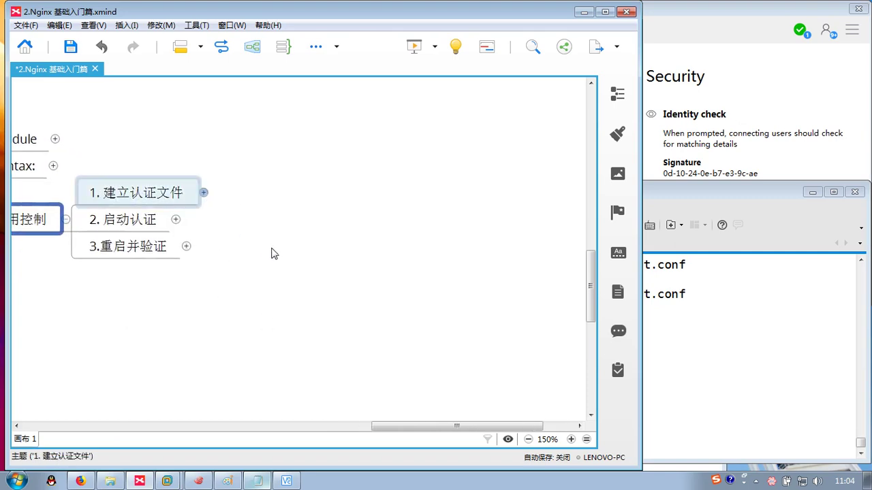
left_click(327, 222)
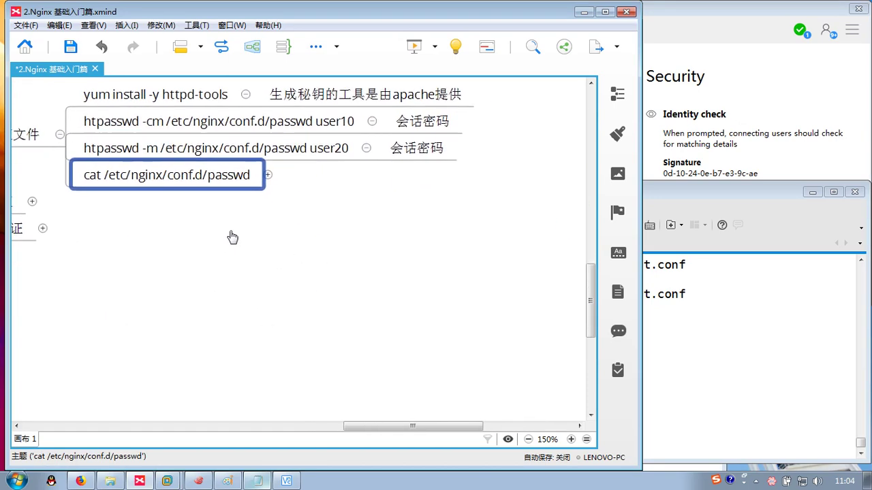
left_click(734, 322)
- Clear the terminal and run yum install -y httpd-tools, which reports it is already installed
key("ctrl+l")
type("yum i")
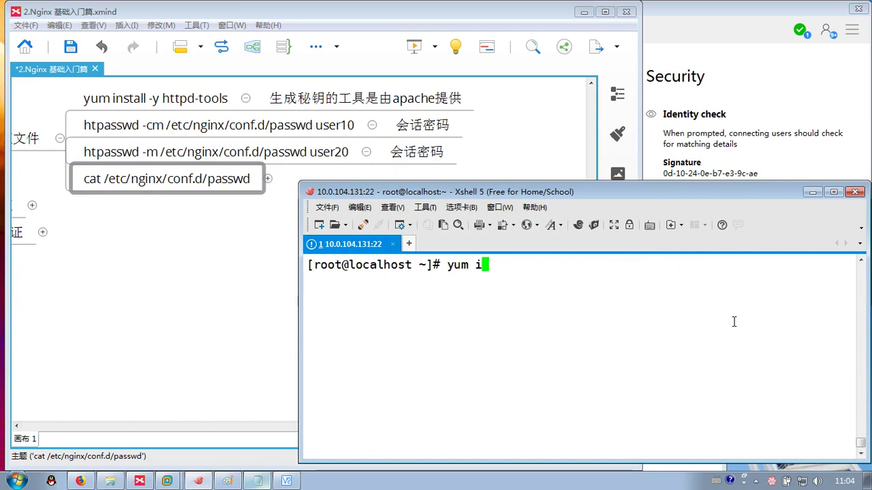
type("nstall -y httpd-")
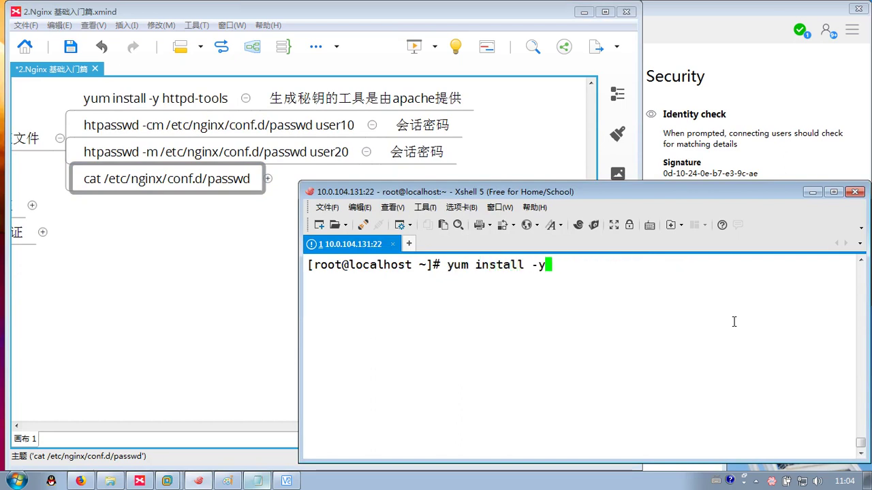
key("BackSpace")
key("BackSpace")
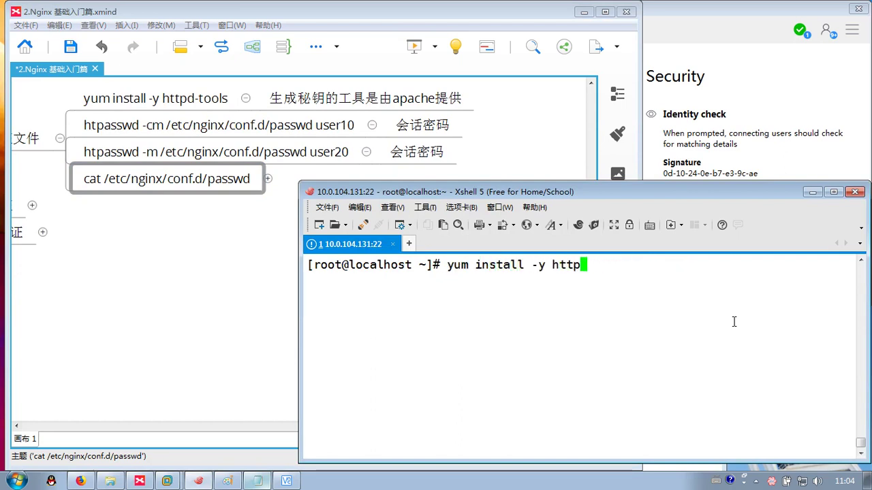
type("d-tools")
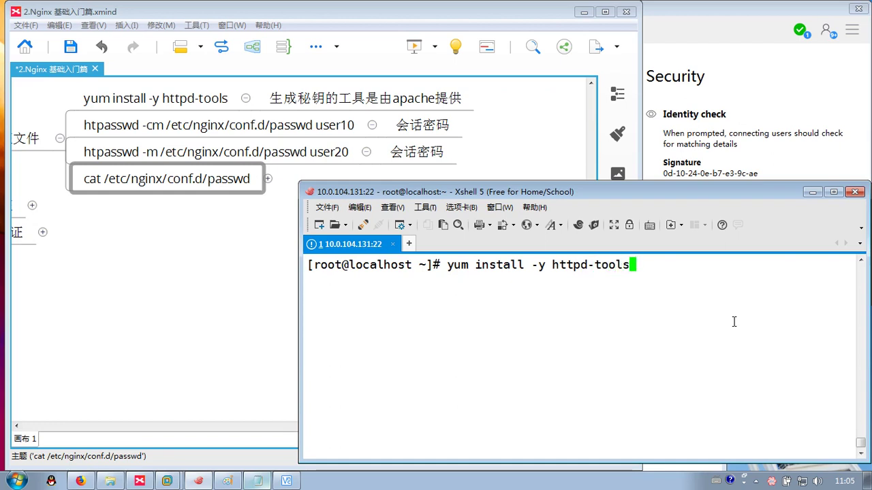
key("Return")
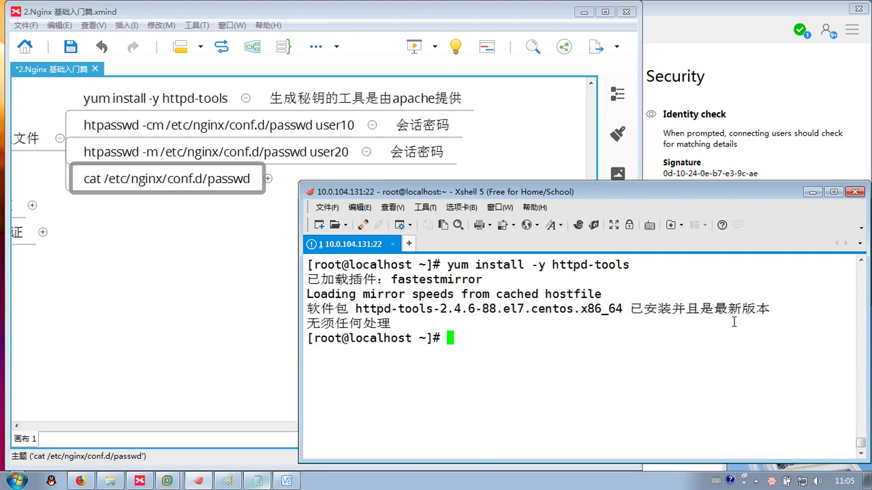
type("htpasswd")
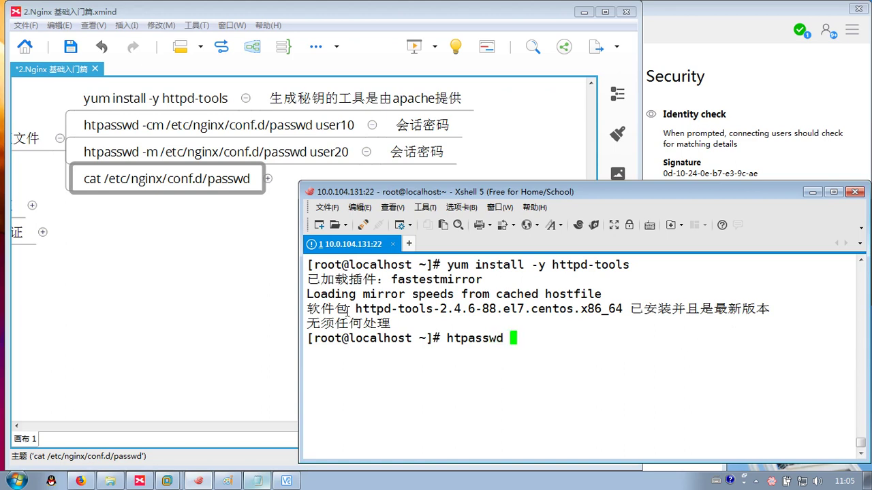
- Create /etc/nginx/conf.d/passwd with htpasswd -cm for user10 and set its password
left_click_drag(348, 309, 422, 312)
left_click(527, 340)
type("-cm /etc/")
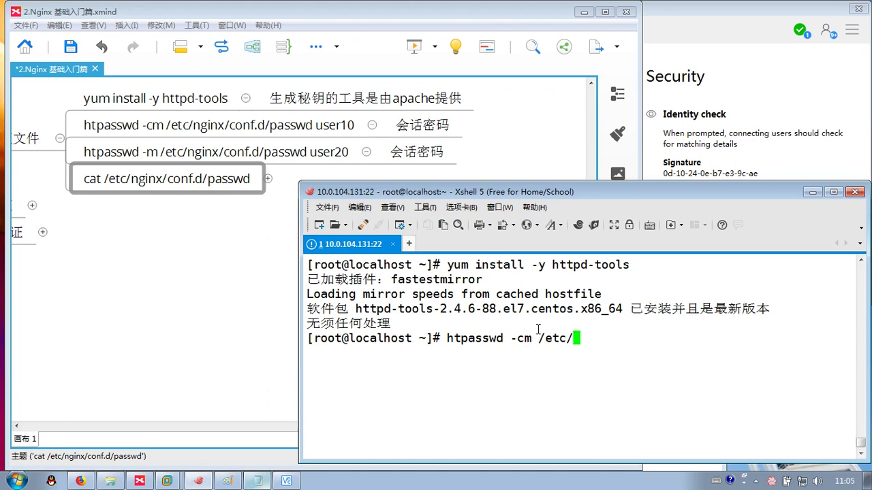
type("nginx/conf.d/")
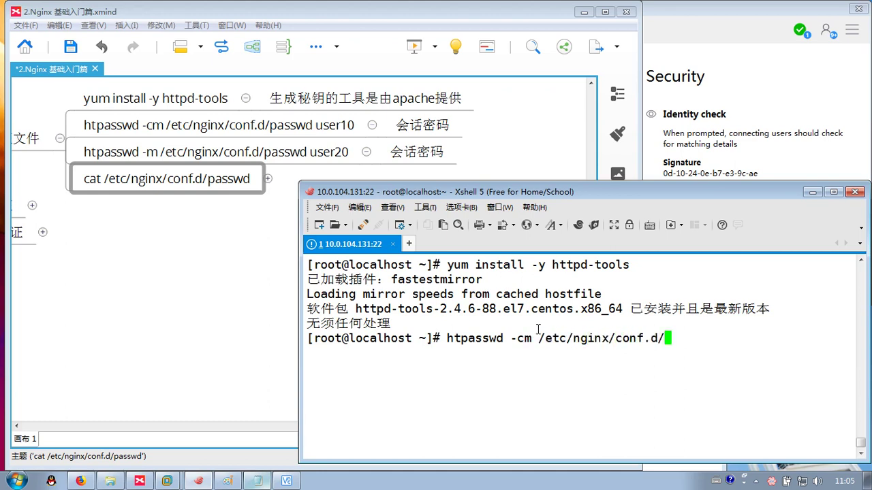
type("passwd")
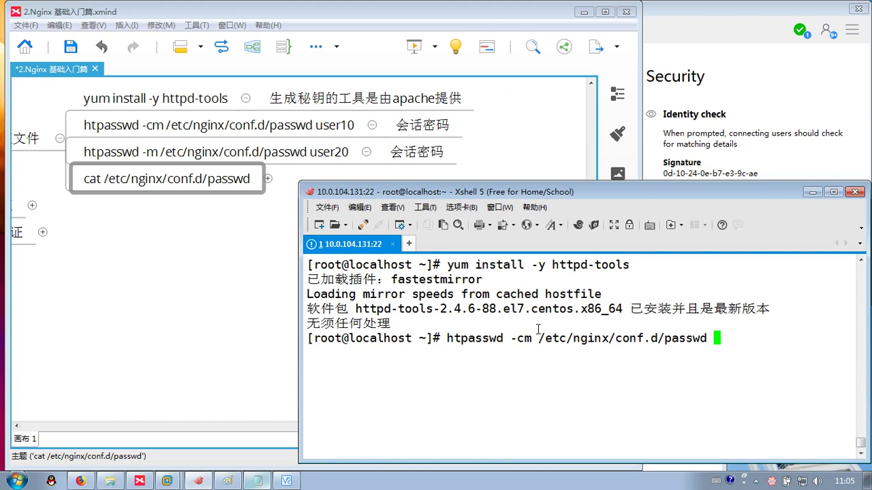
type(" usewr")
key("BackSpace")
key("BackSpace")
type("r10")
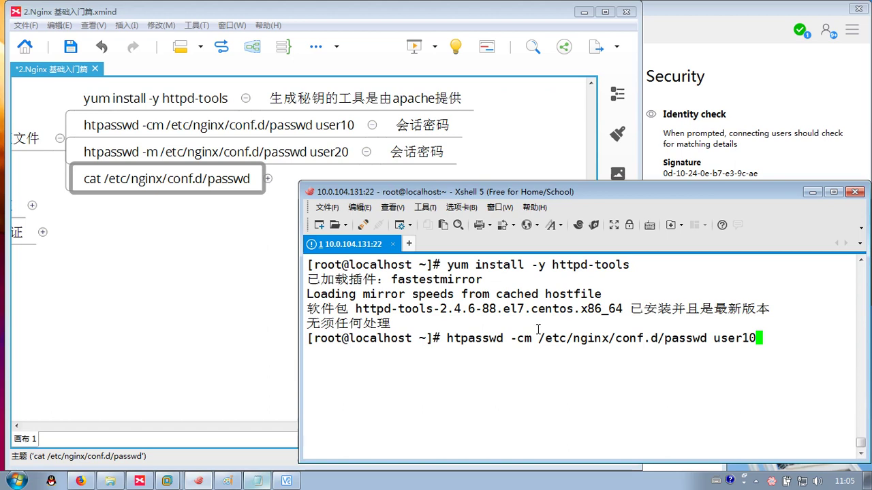
key("Return")
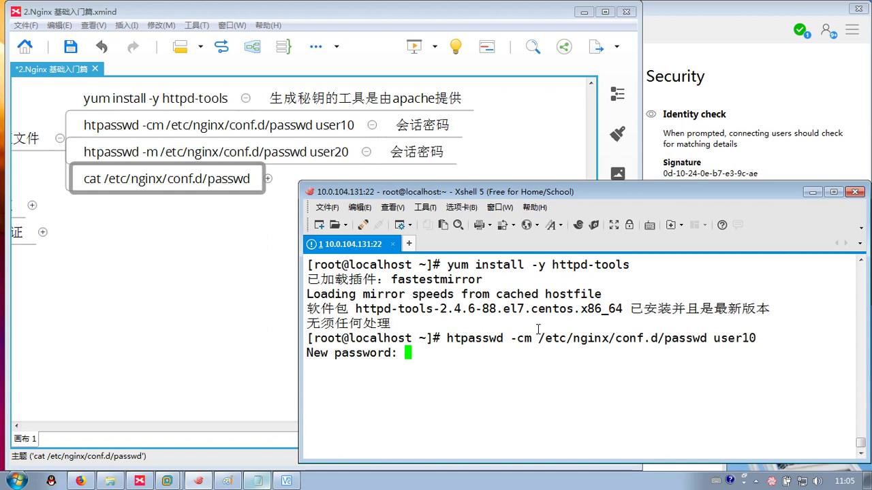
key("Return")
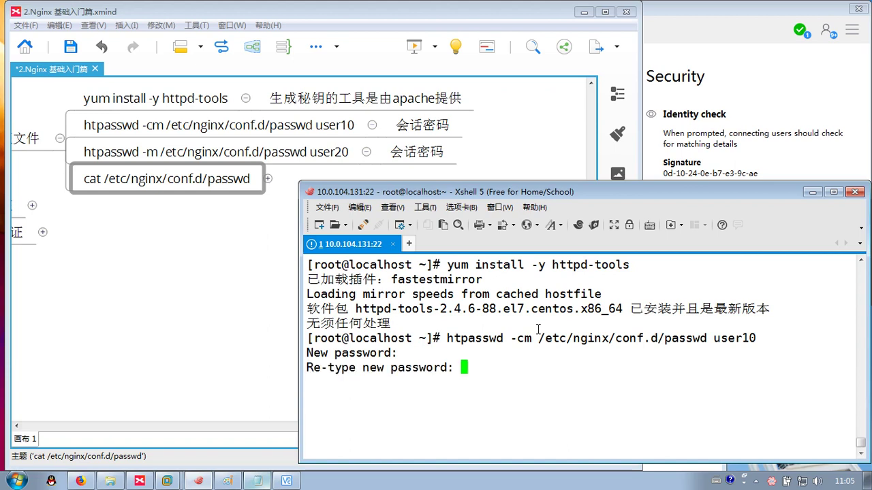
key("Return")
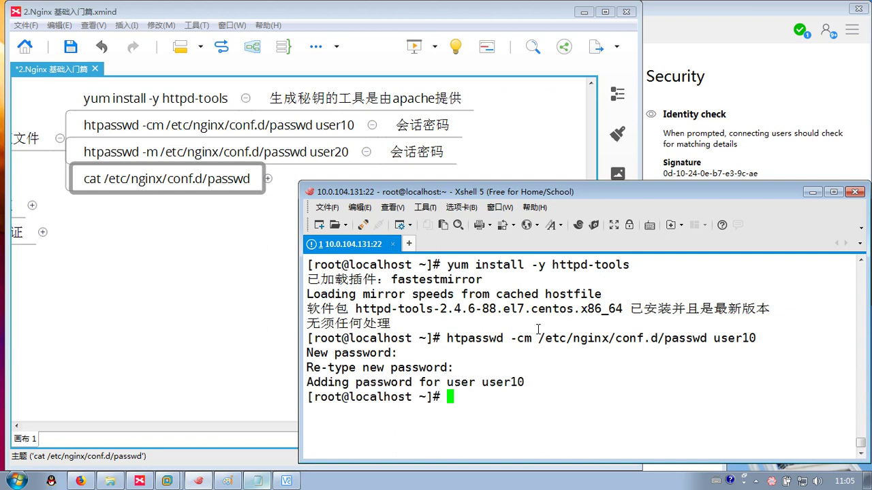
- Add user20 to the same passwd file with htpasswd -m and set its password
key("Up")
key("Left")
key("Left")
key("Left")
key("Left")
key("Left")
key("Left")
key("Left")
key("Left")
key("Left")
key("Left")
key("Left")
key("Left")
key("Left")
key("Left")
key("Left")
key("Left")
key("Left")
key("Left")
key("Left")
key("Left")
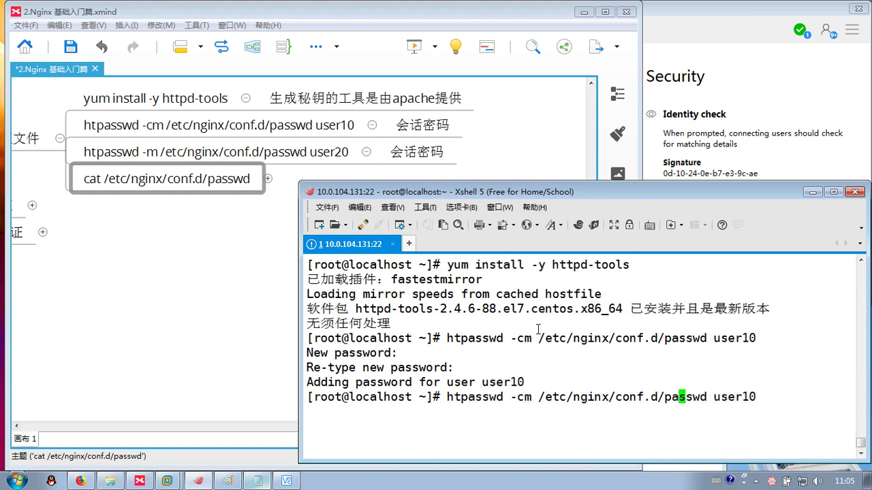
key("BackSpace")
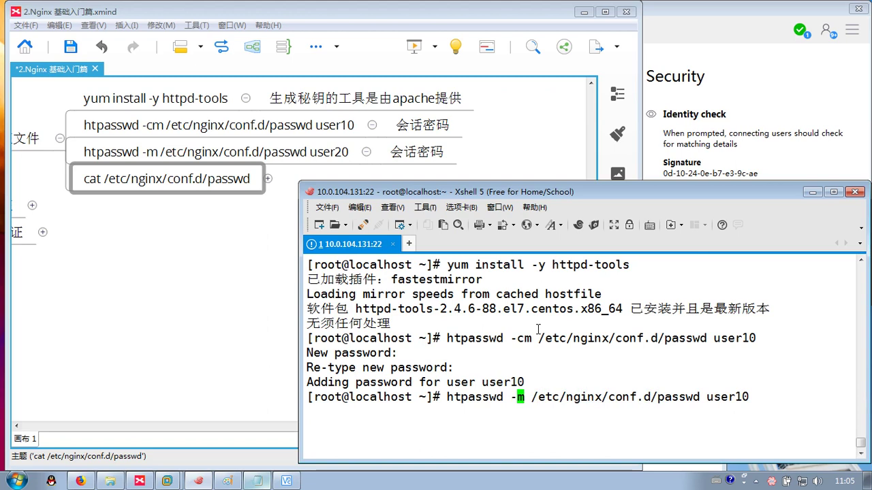
key("Right")
key("Right")
key("Right")
key("Right")
key("Right")
key("Right")
key("Right")
key("Right")
key("Right")
key("Right")
key("Right")
key("Right")
key("Right")
key("Right")
key("Right")
key("Right")
key("Right")
key("Right")
key("Right")
key("Right")
key("BackSpace")
type("2")
key("Return")
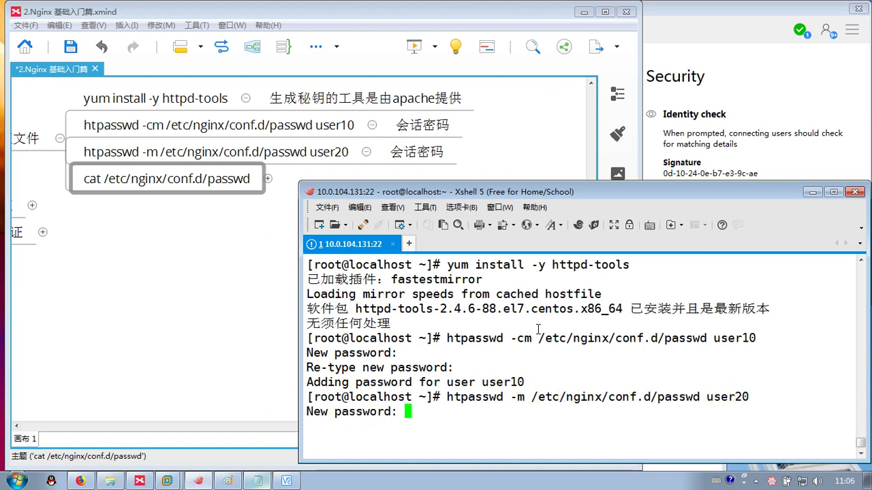
key("Return")
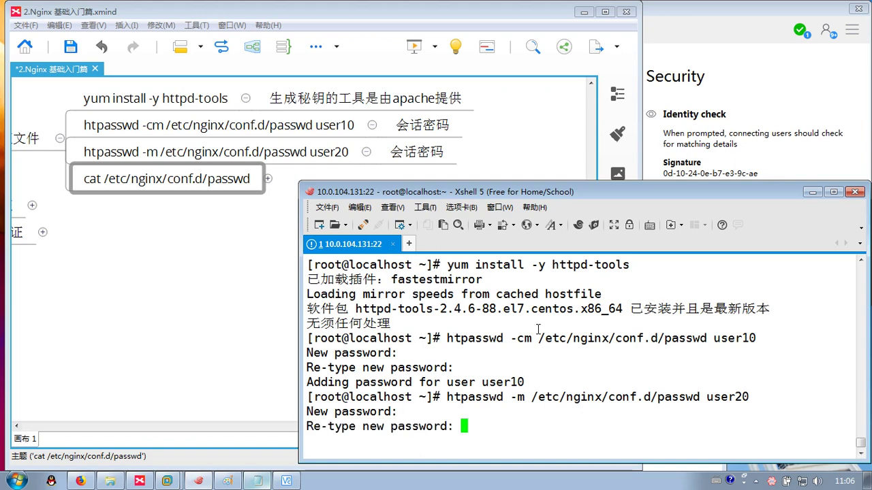
key("Return")
key("Return")
key("Return")
key("Return")
key("Return")
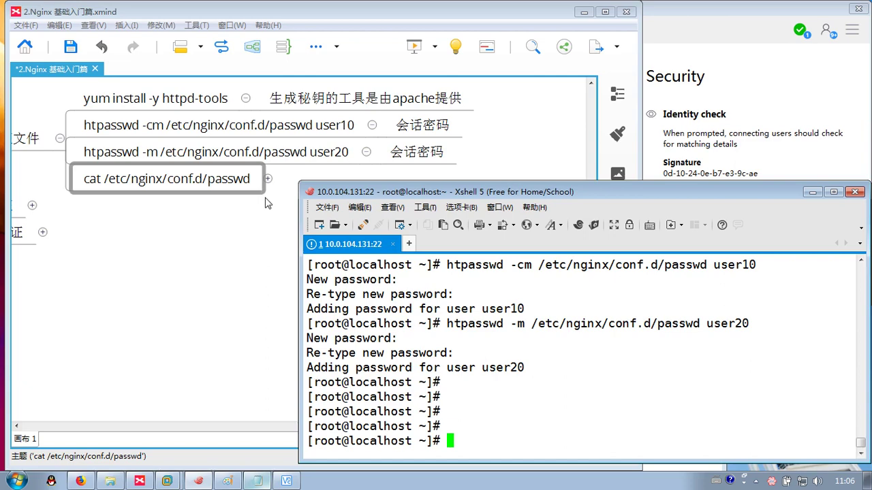
- Run cat /etc/nginx/conf.d/passwd to list the user10 and user20 entries
left_click(268, 178)
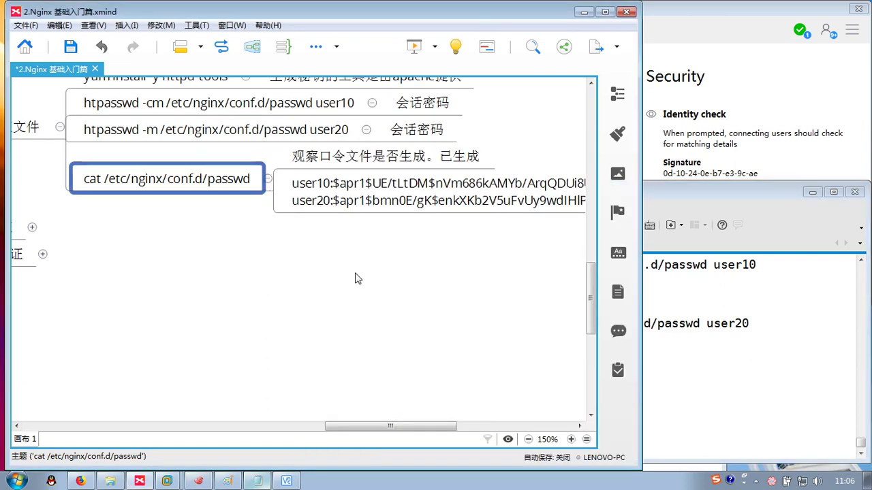
left_click(699, 312)
type("cat /e")
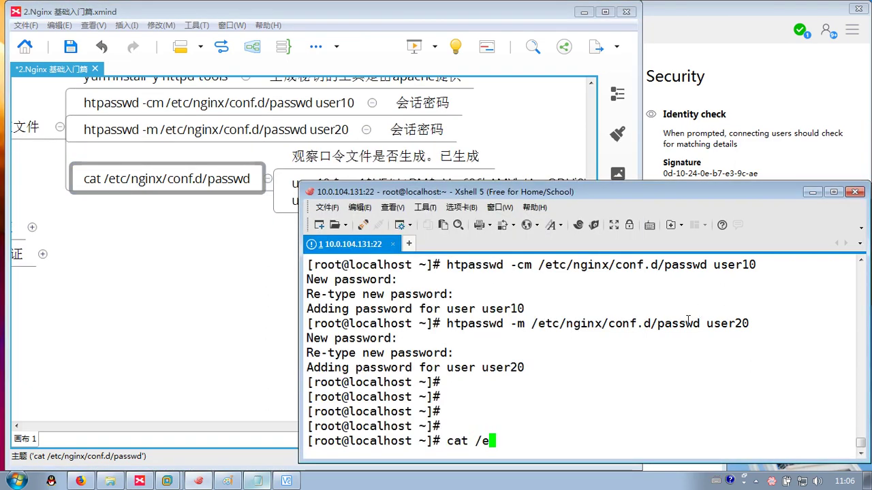
type("tc/nginx/conf.d/passwd")
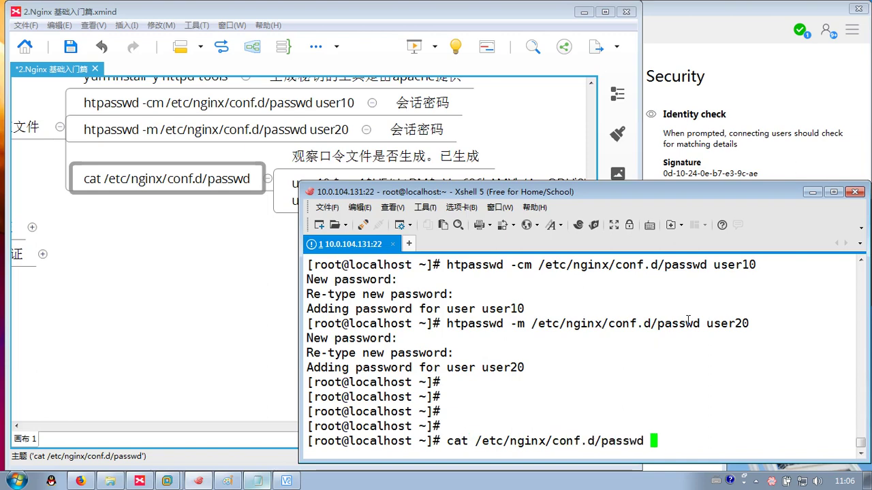
key("Return")
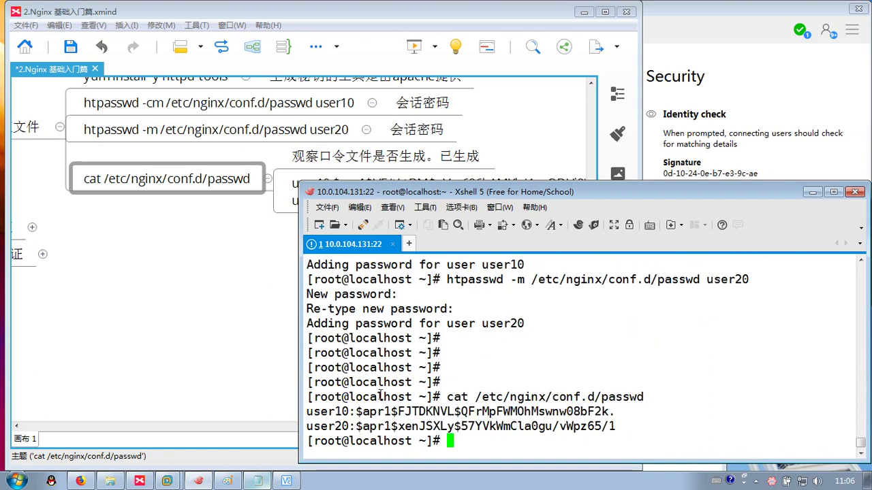
- Highlight the password hashes and httpd-tools name, clear the terminal, and return to the mind map
left_click_drag(355, 412, 629, 415)
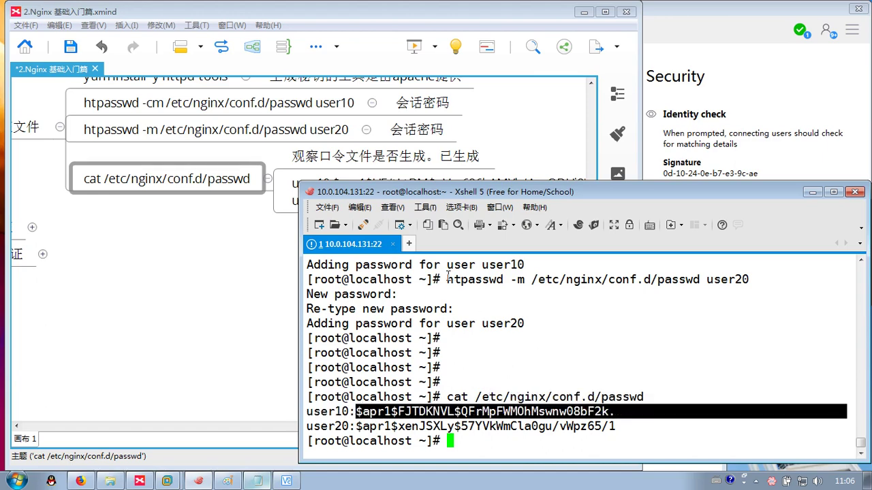
left_click_drag(447, 279, 461, 279)
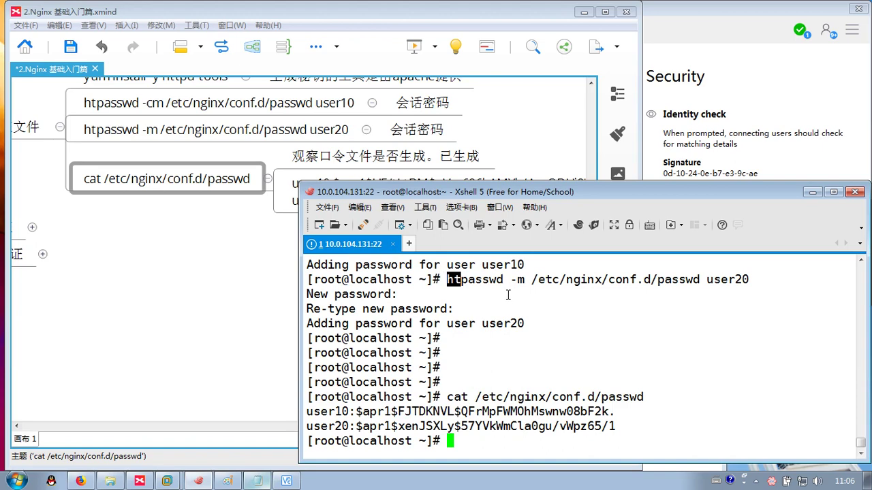
scroll(504, 300, "up", 3)
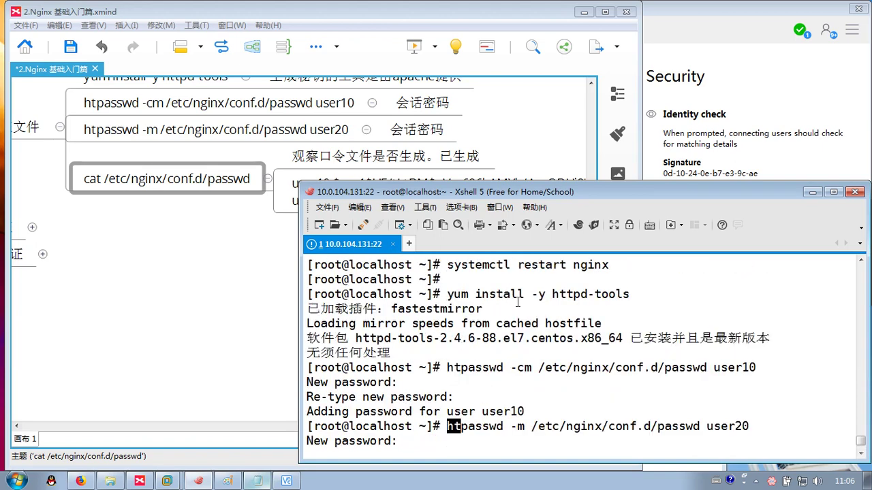
left_click_drag(548, 294, 653, 294)
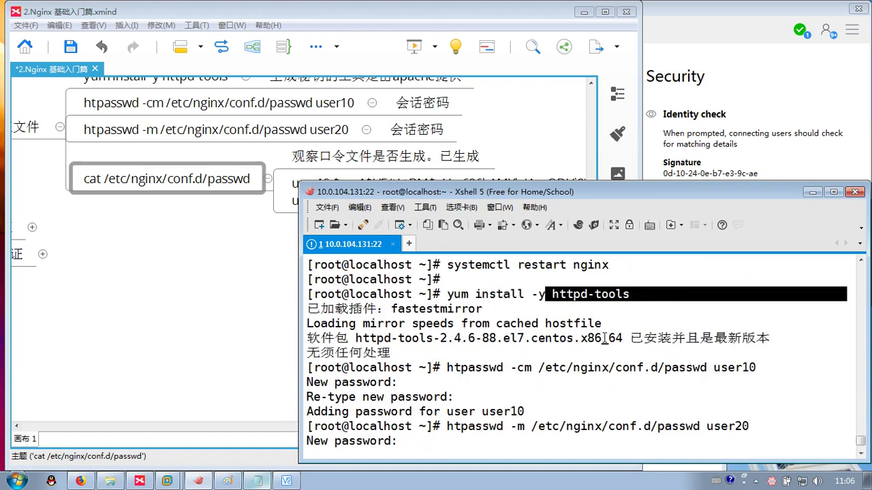
left_click(598, 353)
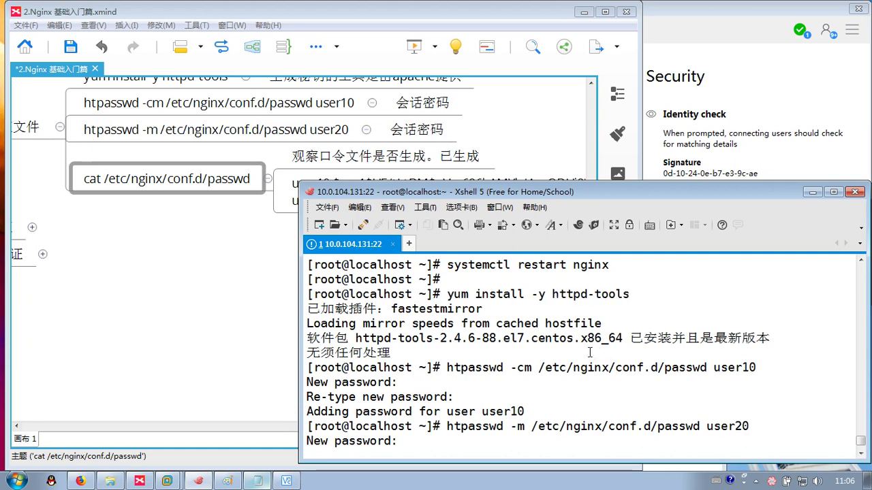
key("ctrl+l")
left_click_drag(161, 247, 379, 239)
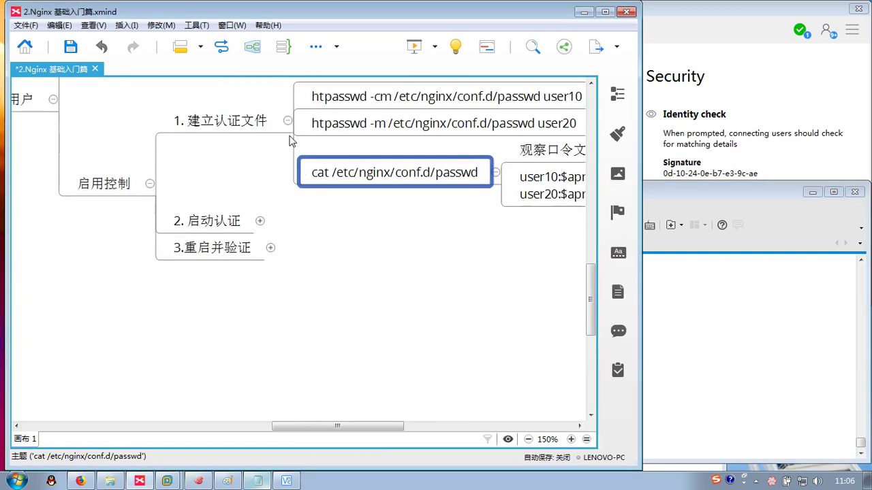
- Collapse 1. 建立认证文件, expand 2. 启动认证, and open /etc/nginx/conf.d/default.conf in vim
key("Left")
key("minus")
left_click(211, 184)
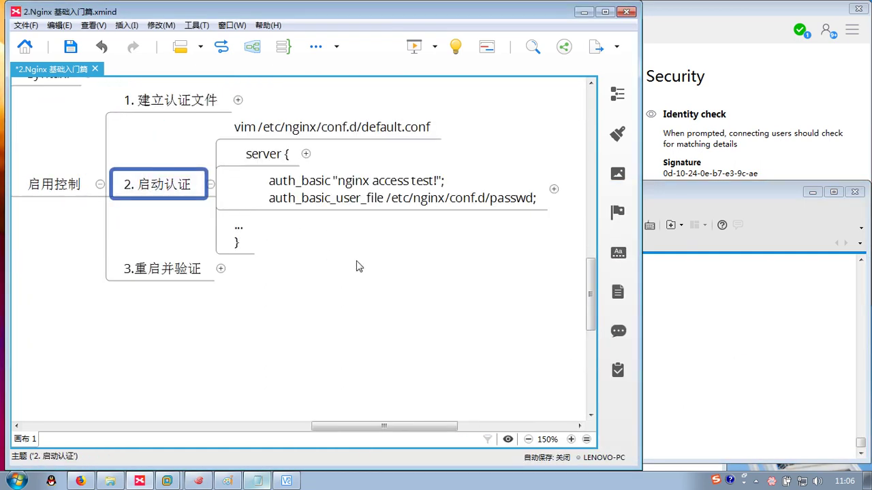
left_click(675, 318)
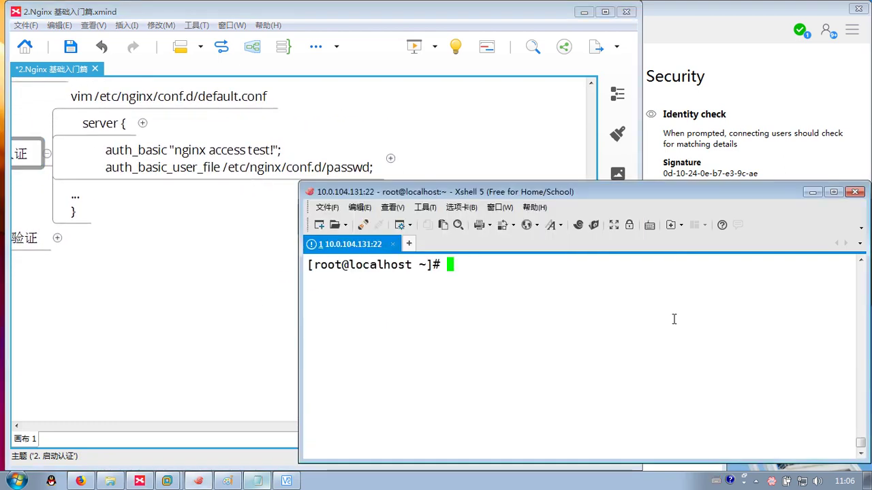
type("vi8m /e")
key("BackSpace")
key("BackSpace")
key("BackSpace")
key("BackSpace")
key("BackSpace")
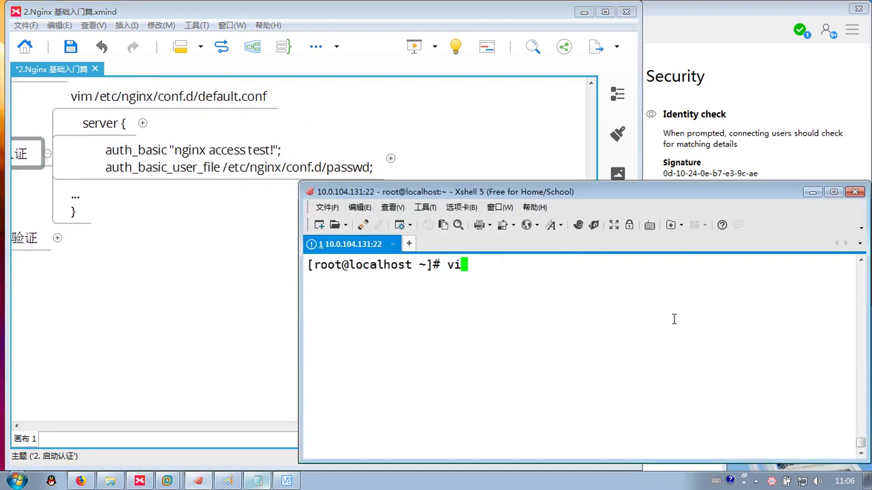
type("m /etc/nginx/cpon")
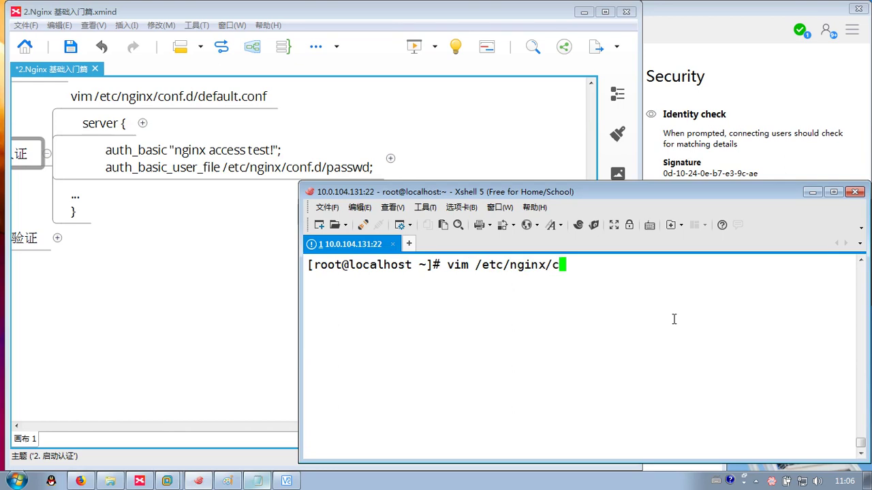
key("BackSpace")
key("BackSpace")
key("BackSpace")
type("onf.d/default.conf")
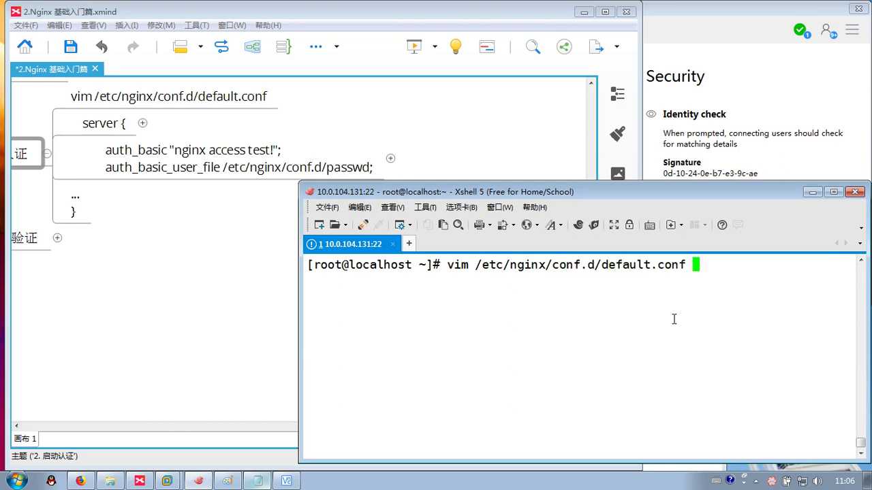
key("Return")
- Insert auth_basic and auth_basic_user_file /etc/nginx/conf.d/passwd; lines below server {
key("Up")
key("Up")
key("Up")
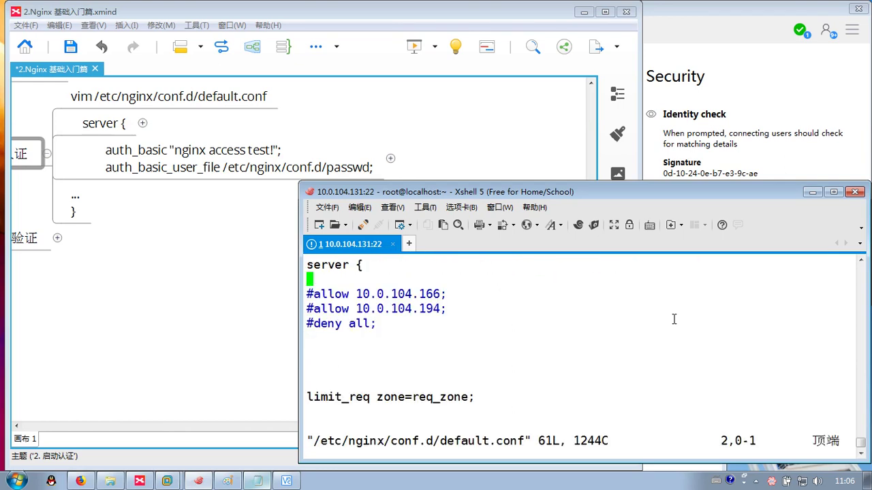
key("o")
key("Return")
key("Return")
key("Up")
key("Up")
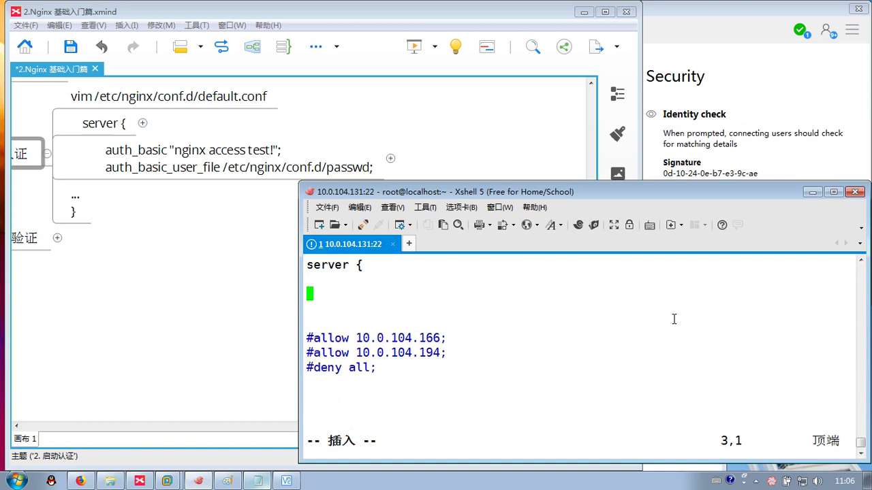
type("auth_ba")
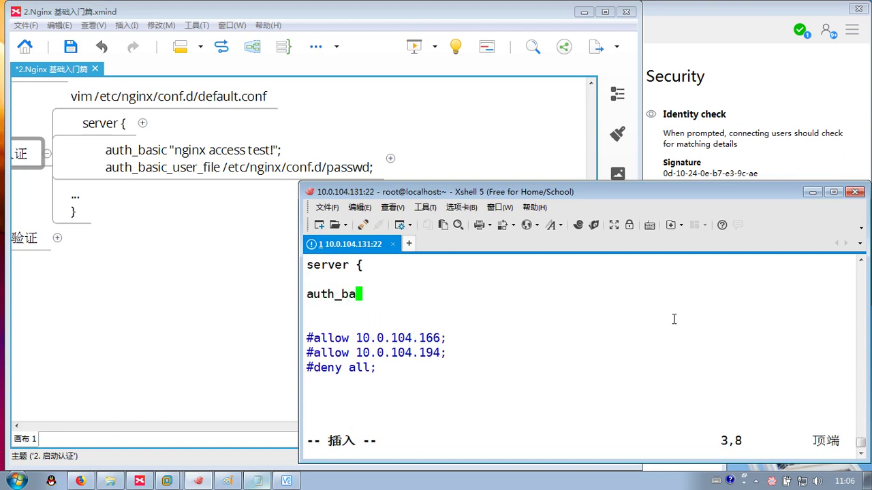
type("sic")
key("Return")
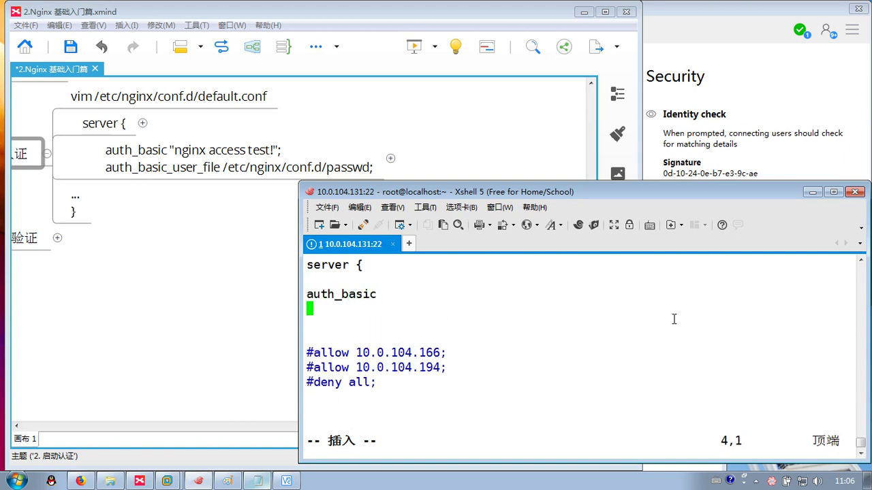
type("auth_b")
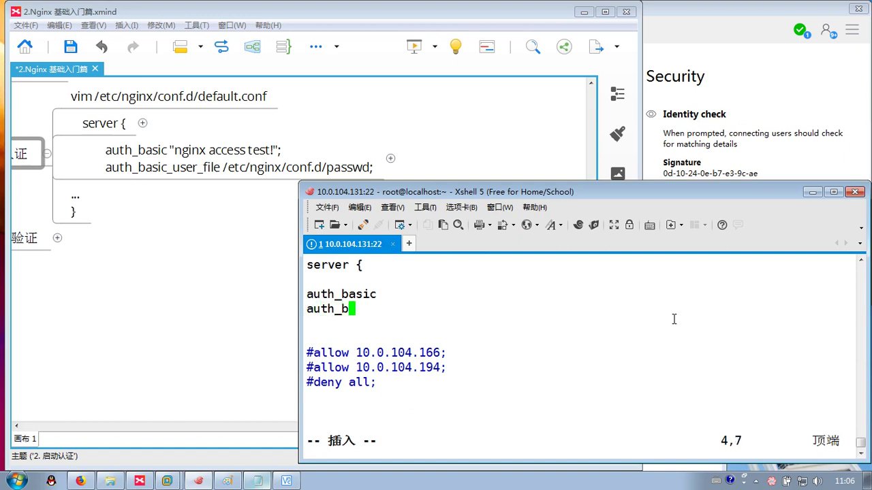
type("asic")
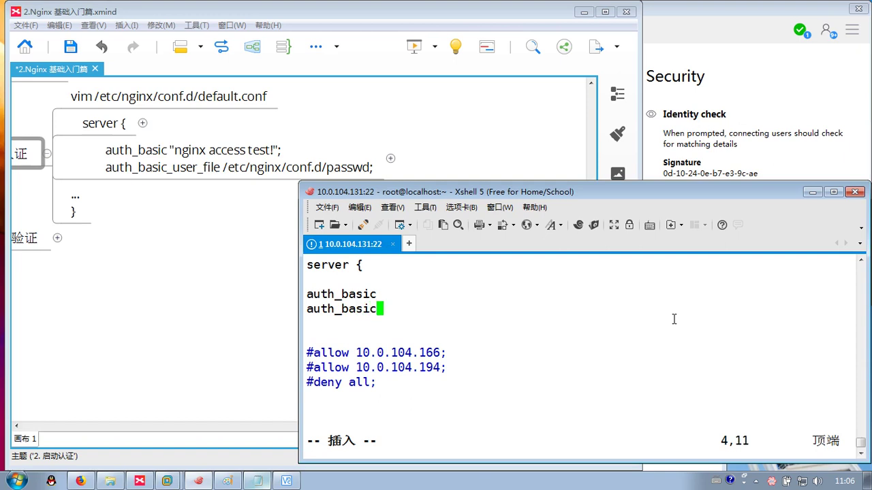
type("_user_fui")
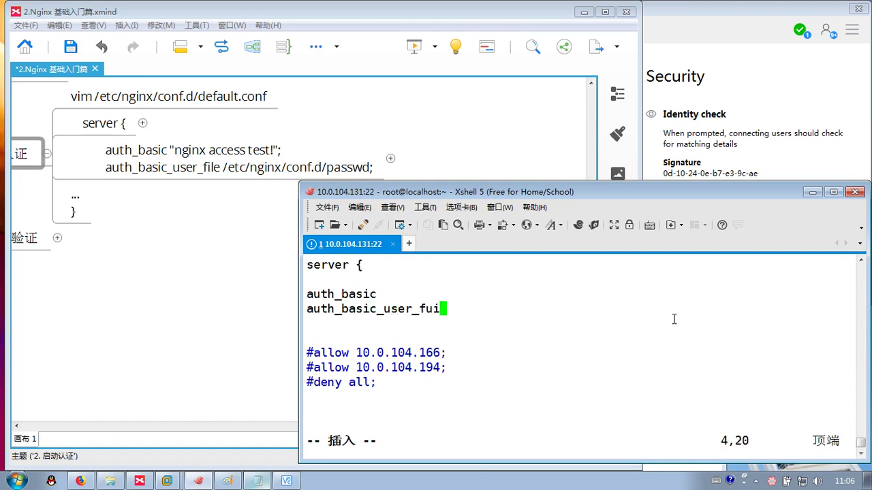
key("BackSpace")
key("BackSpace")
type("ile")
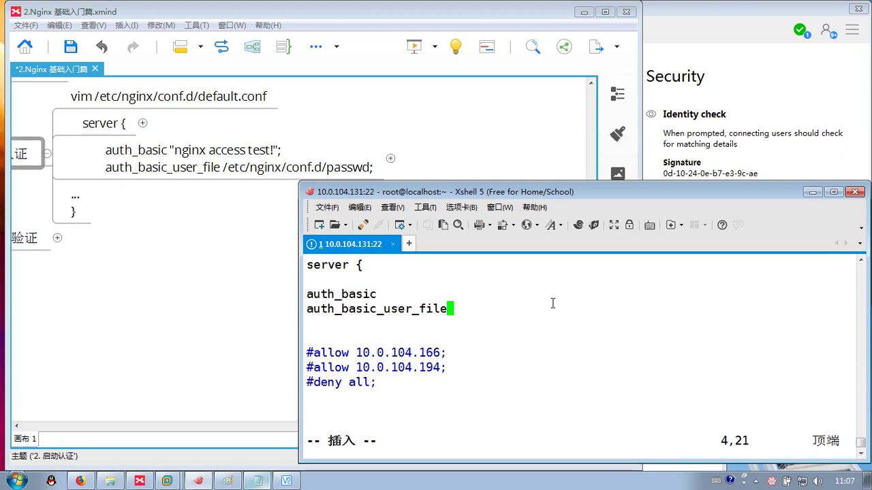
type(" /etc/ngxin")
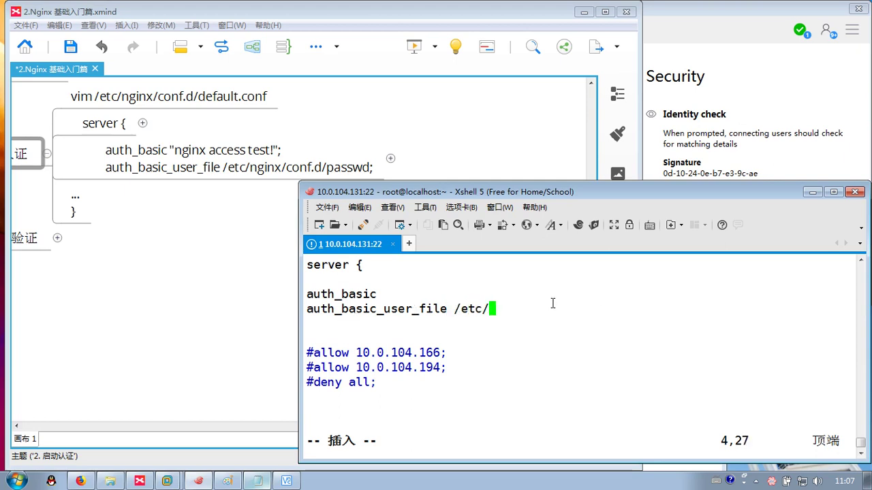
key("BackSpace")
key("BackSpace")
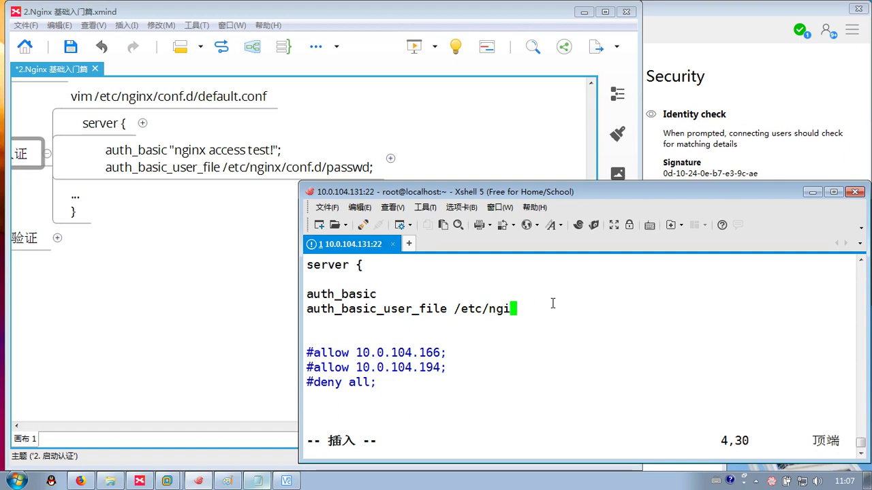
type("nx/conf.d/passw")
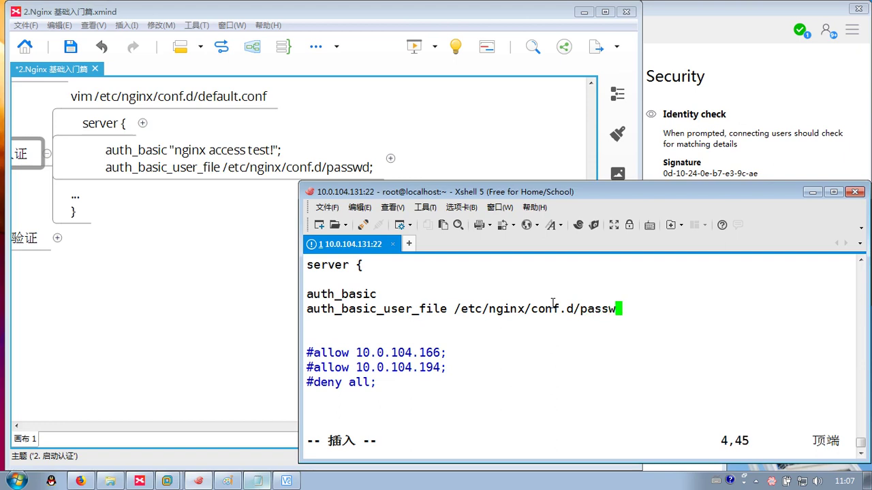
type("d;")
- Give auth_basic the quoted realm "nginx acces test!!!"
key("Up")
type("\"\"")
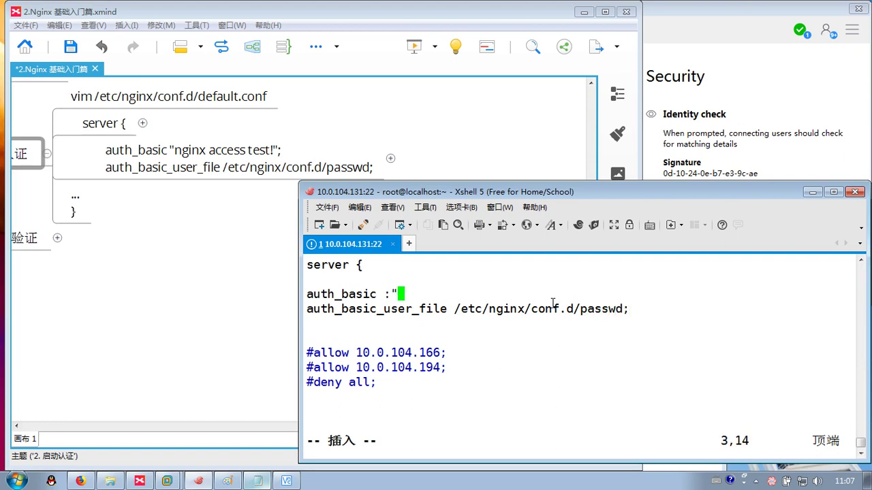
key("BackSpace")
key("BackSpace")
type("\"\";l")
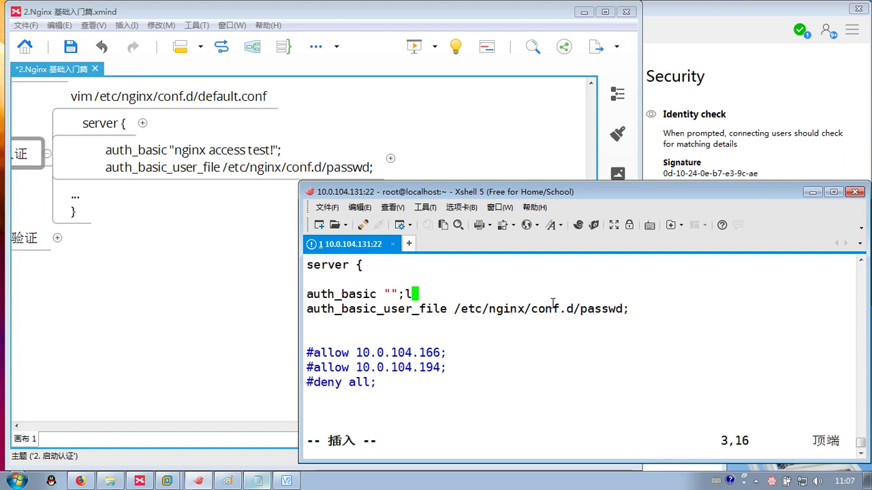
key("BackSpace")
key("Left")
key("Left")
type("nginx a")
type("cces tes")
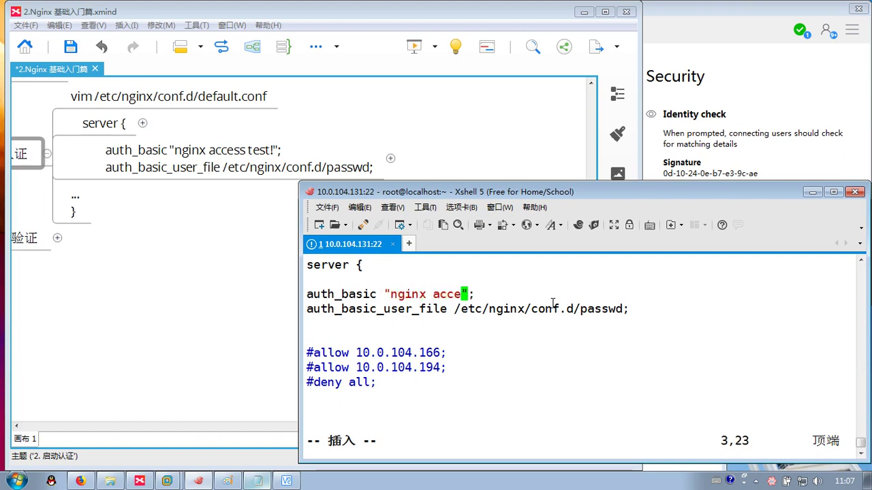
type("t")
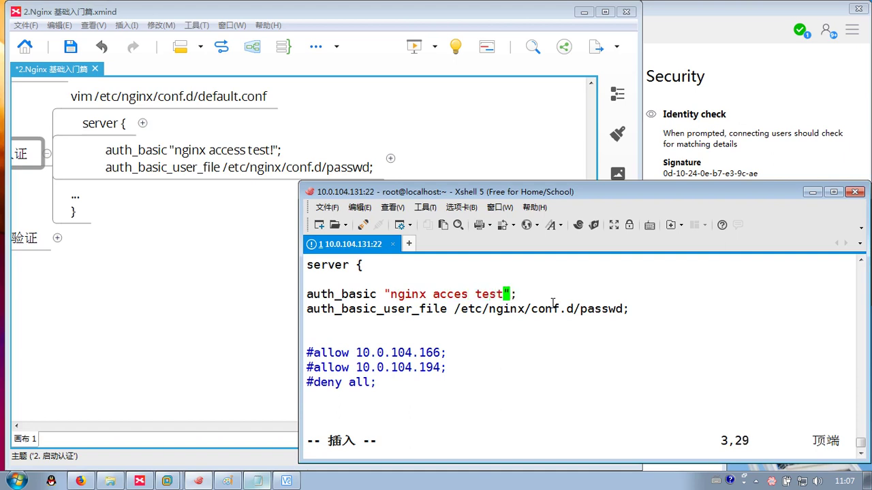
type("!!!")
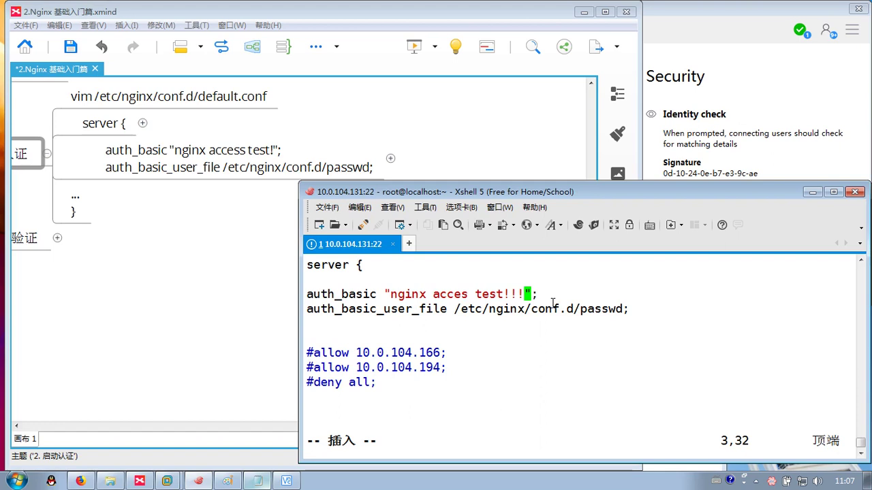
- Collapse the 2. 启动认证 topic in the mind map
left_click(378, 163)
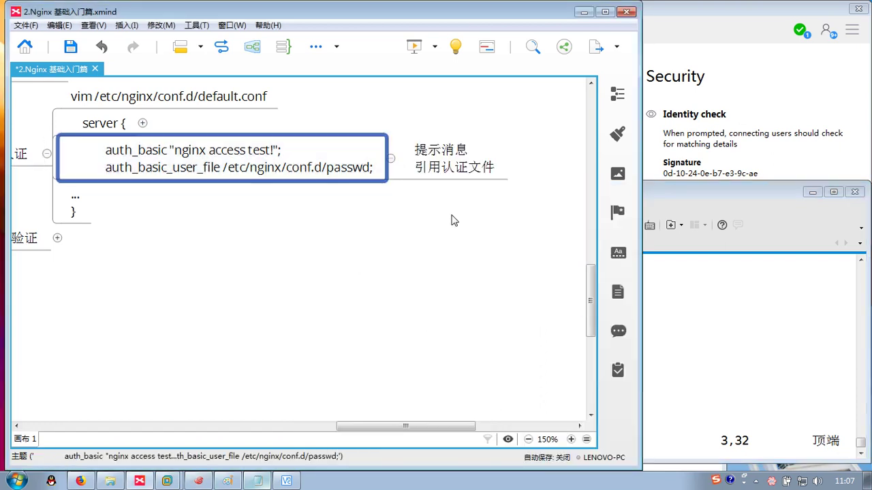
left_click_drag(261, 263, 373, 250)
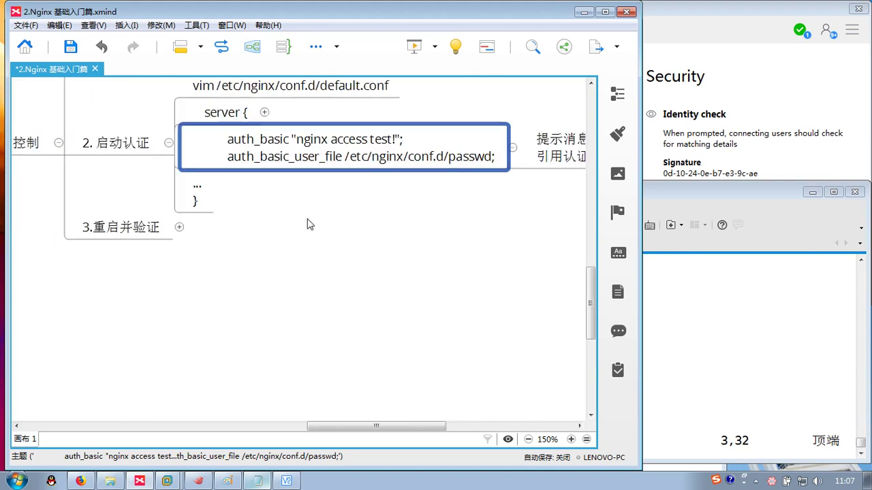
left_click(167, 147)
left_click(170, 143)
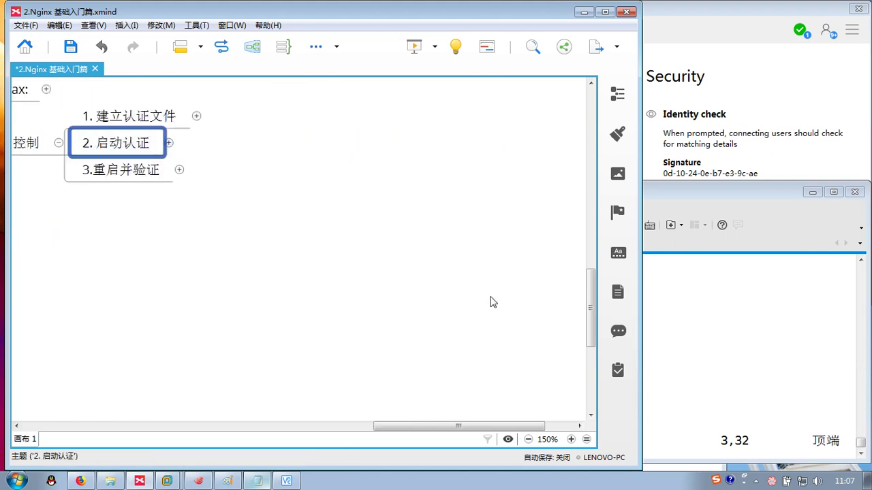
- Save default.conf with :wq and restart nginx with systemctl restart nginx
left_click(684, 332)
key("Escape")
type(":wq")
key("Return")
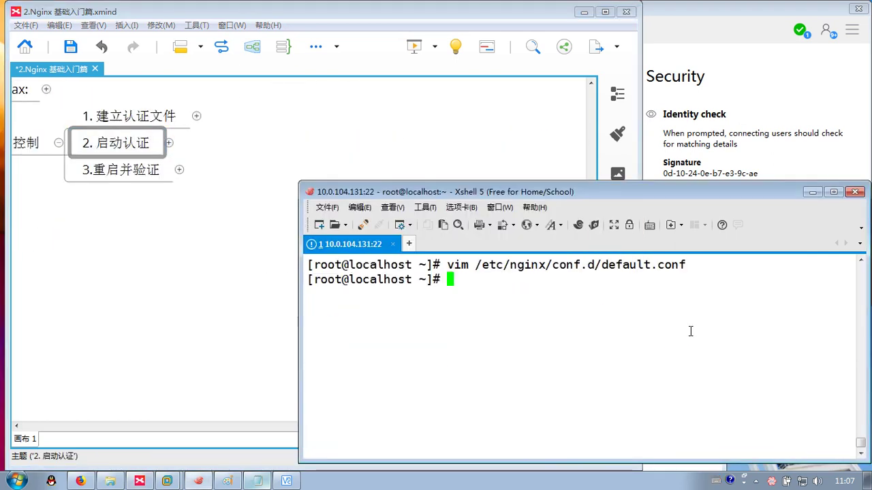
type("systemctl re")
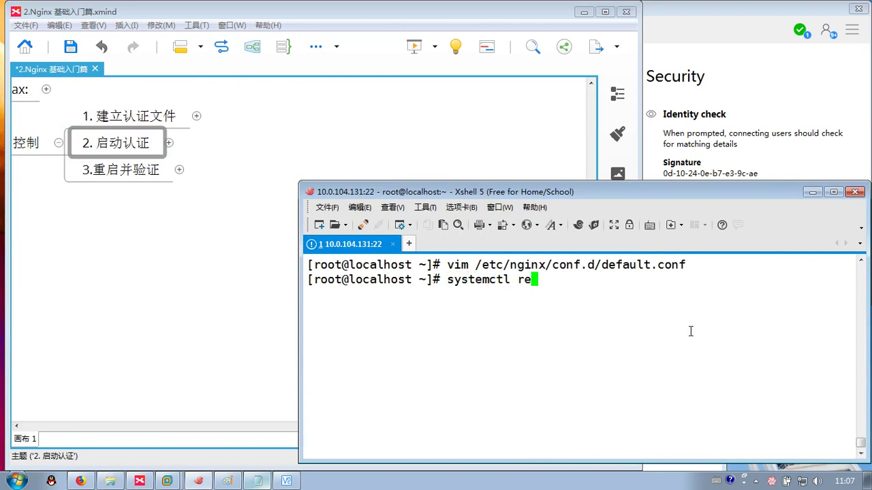
type("start nginx")
key("Return")
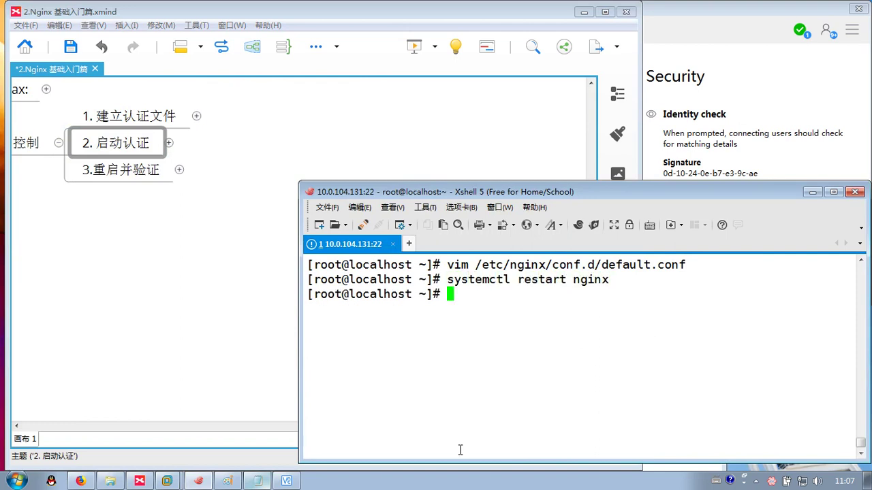
- Open topic 3.重启并验证 and inspect its login-dialog screenshot
left_click(167, 172)
key("ctrl+v")
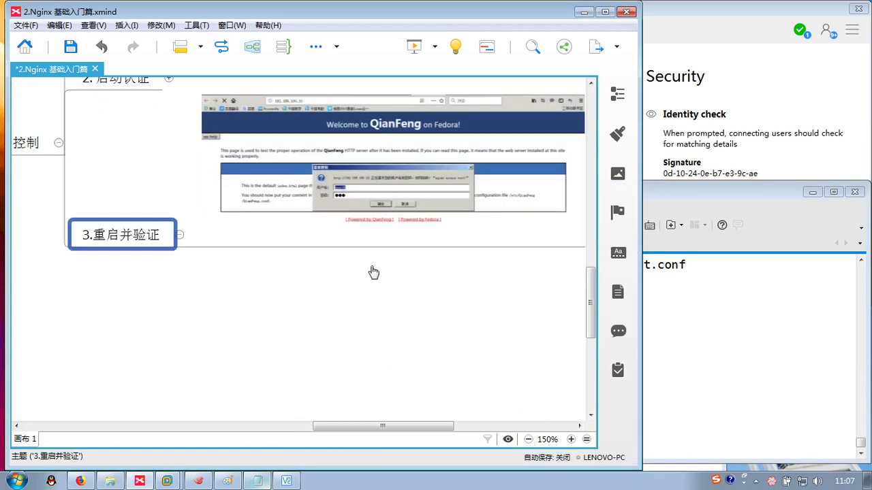
scroll(305, 308, "up", 2, "ctrl")
scroll(305, 308, "up", 10, "ctrl")
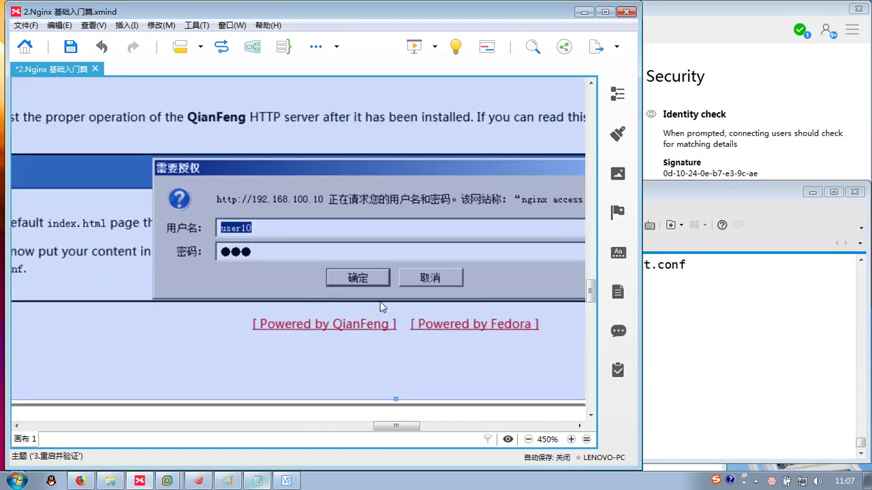
left_click(490, 282)
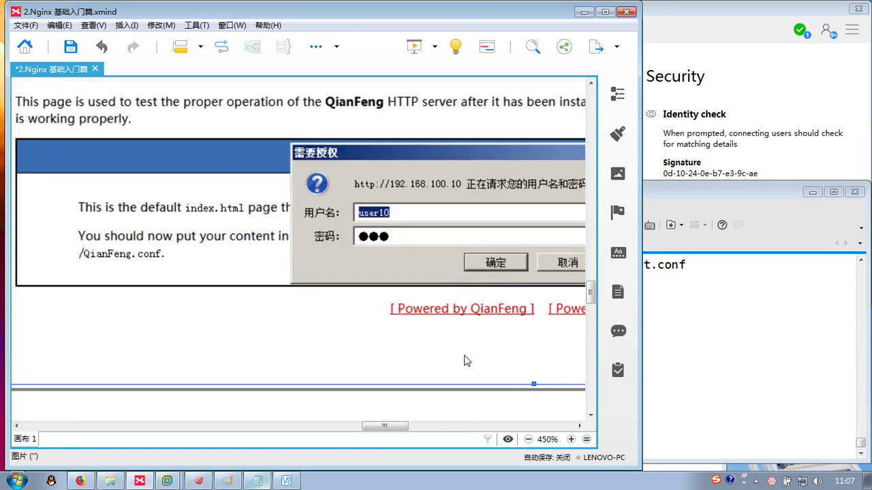
scroll(306, 397, "down", 3, "ctrl")
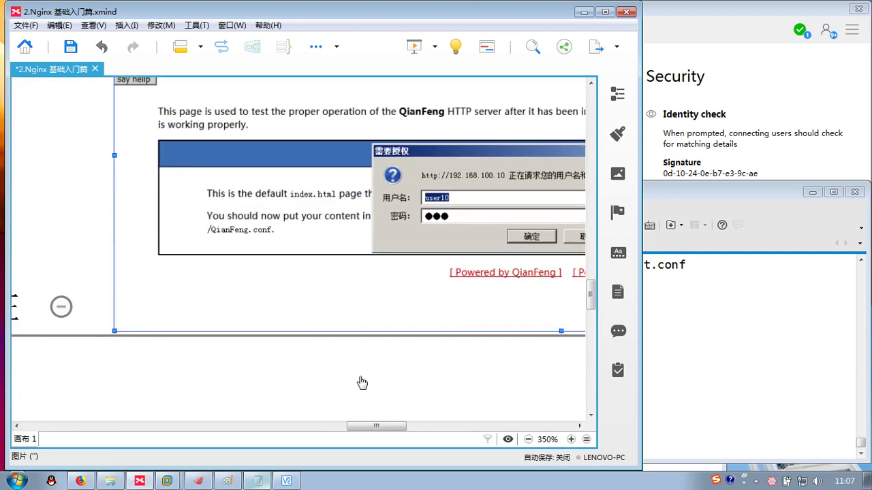
left_click(208, 307)
scroll(214, 294, "down", 4, "ctrl")
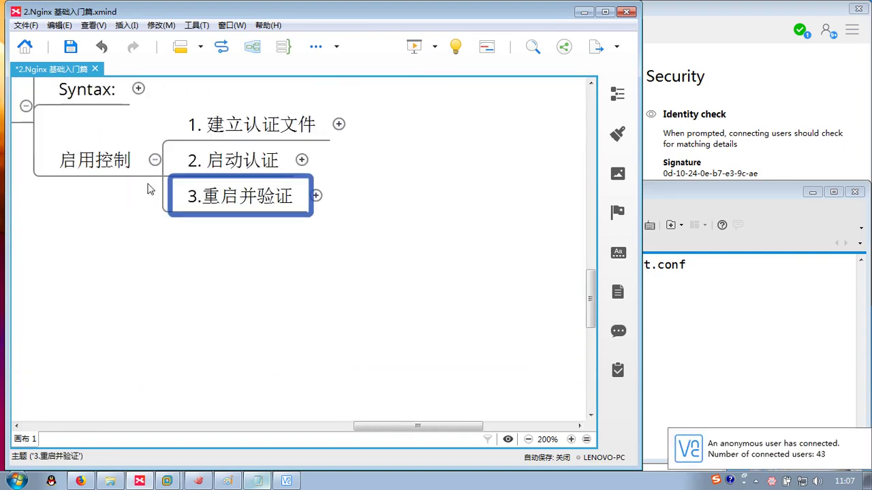
- Collapse the 启用控制 and 基于用户 branches, then clear the Xshell terminal
left_click(155, 161)
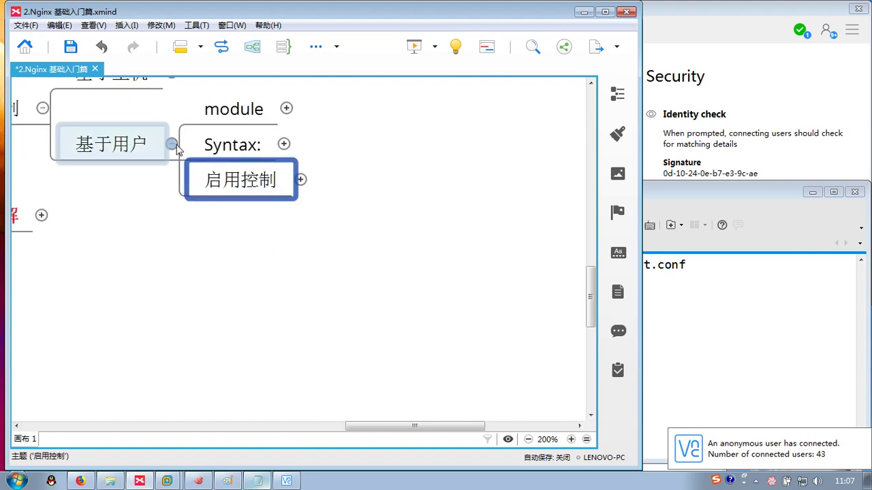
left_click(171, 144)
left_click(506, 247)
left_click(772, 316)
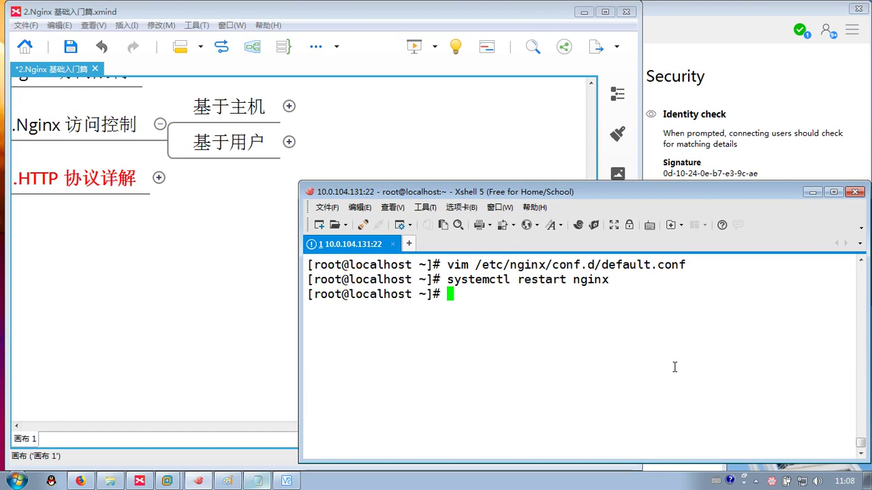
key("ctrl+l")
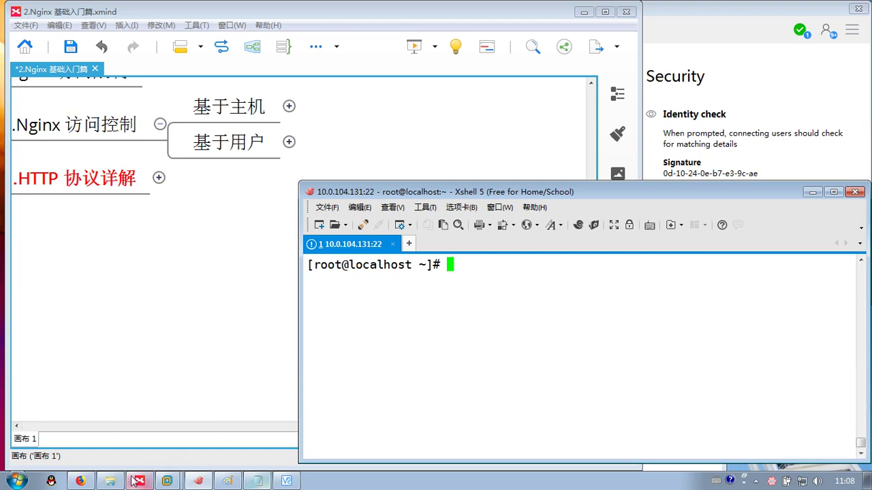
left_click(81, 481)
- Maximize Firefox and reload 10.0.104.131 to bring up the basic-auth login prompt
double_click(492, 360)
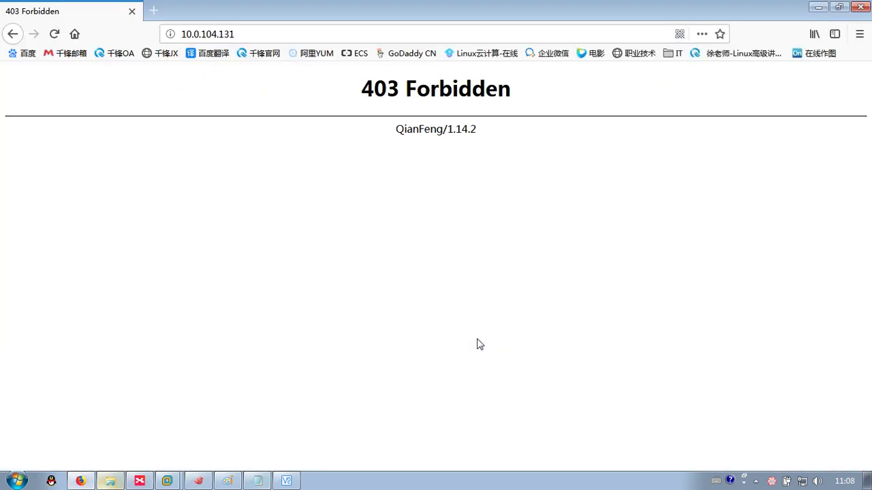
key("F5")
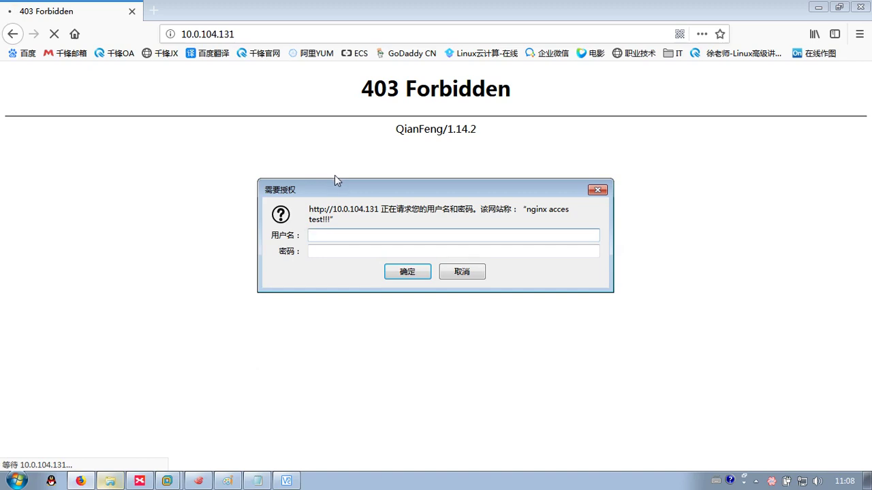
left_click_drag(525, 209, 569, 209)
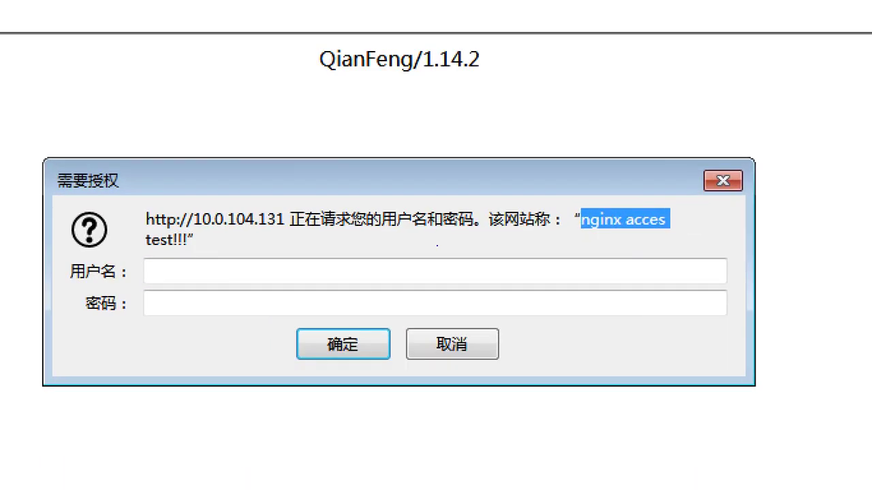
left_click_drag(202, 256, 245, 255)
left_click_drag(498, 249, 575, 249)
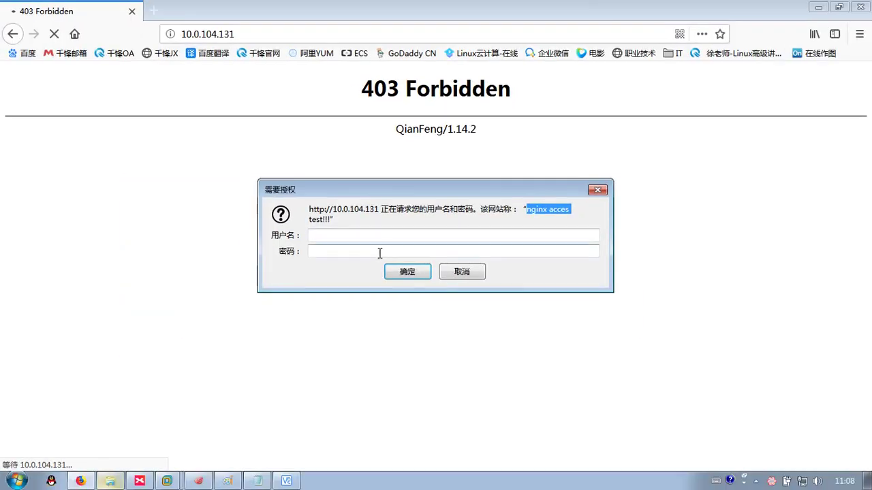
- Log in as user10 with its password to load the Welcome to QianFeng page
left_click(240, 272)
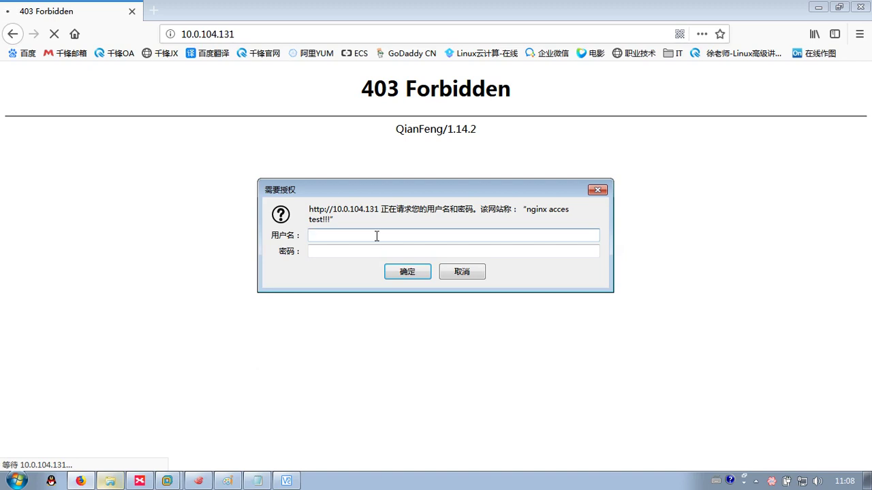
type("10")
key("Tab")
type("123456")
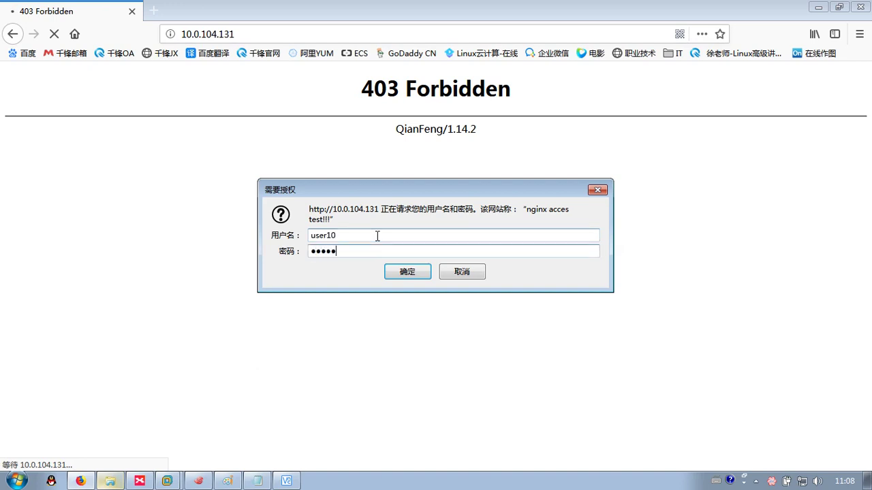
key("Return")
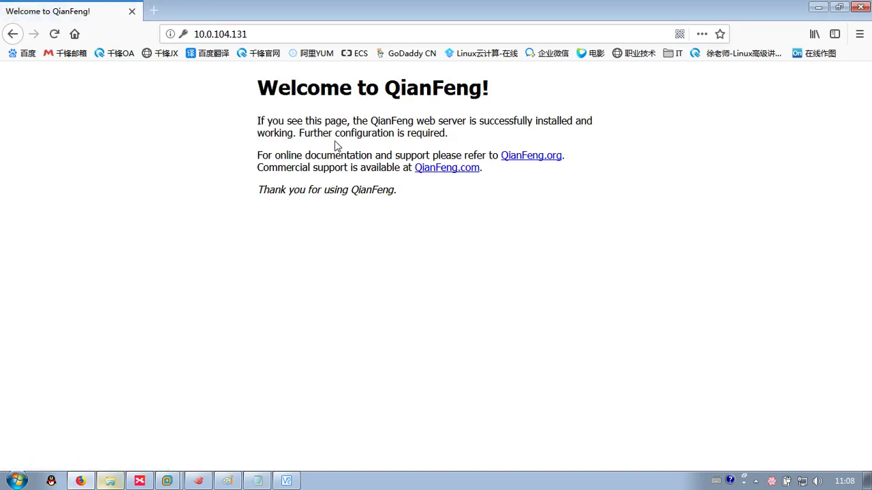
left_click_drag(243, 89, 729, 442)
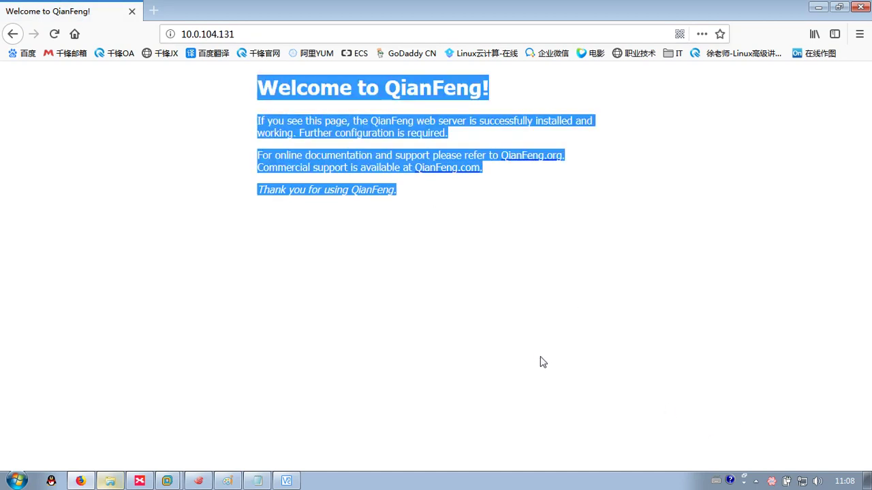
- Restore the Firefox window and fold the 10.Nginx 访问控制 branch in XMind
left_click(460, 248)
double_click(502, 4)
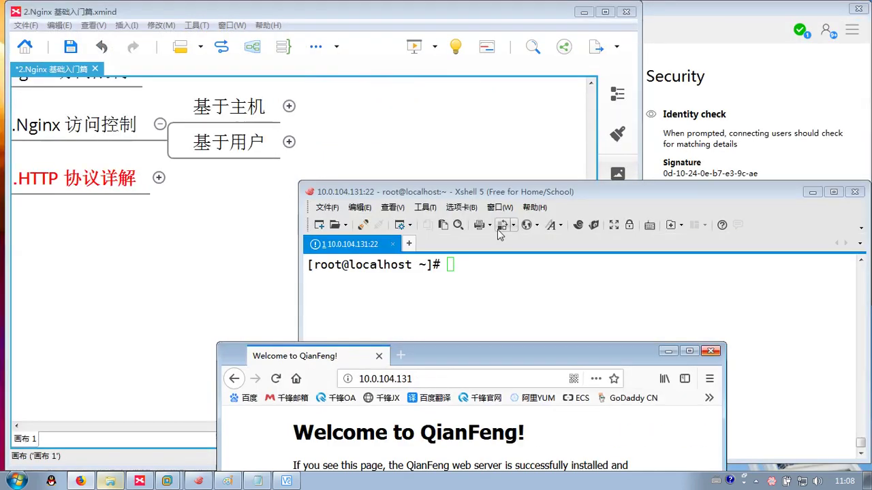
left_click(259, 256)
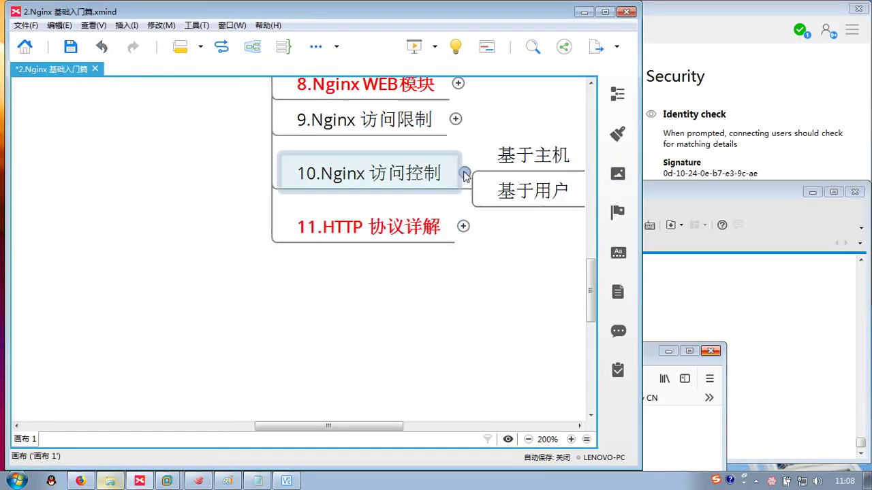
left_click(464, 173)
left_click_drag(506, 226, 349, 235)
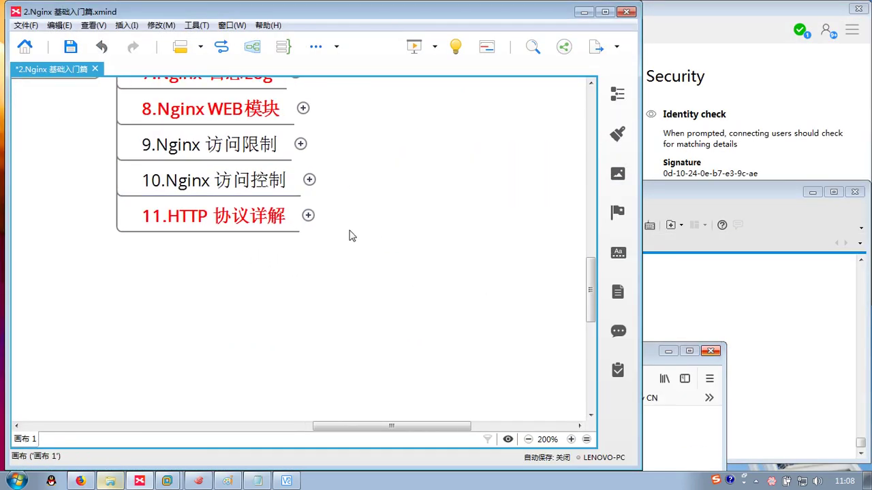
left_click(273, 186)
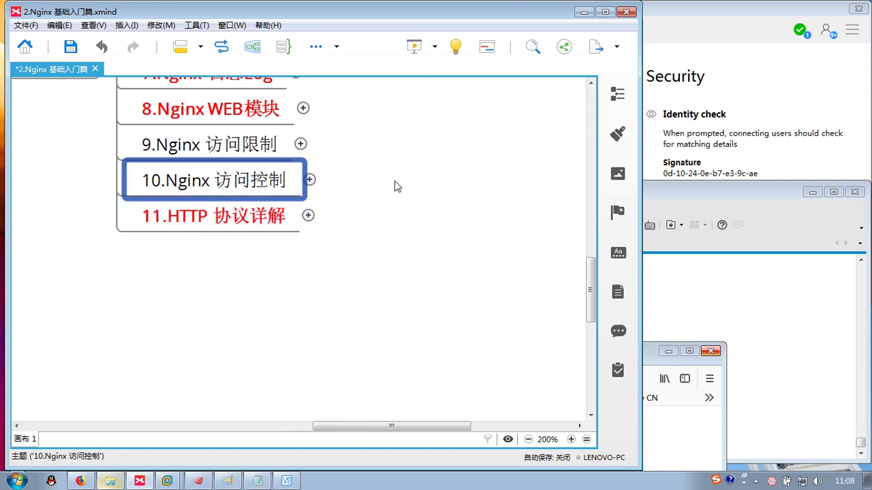
- Zoom the map out and select the 11.HTTP 协议详解 chapter
key("ctrl+minus")
left_click(202, 257)
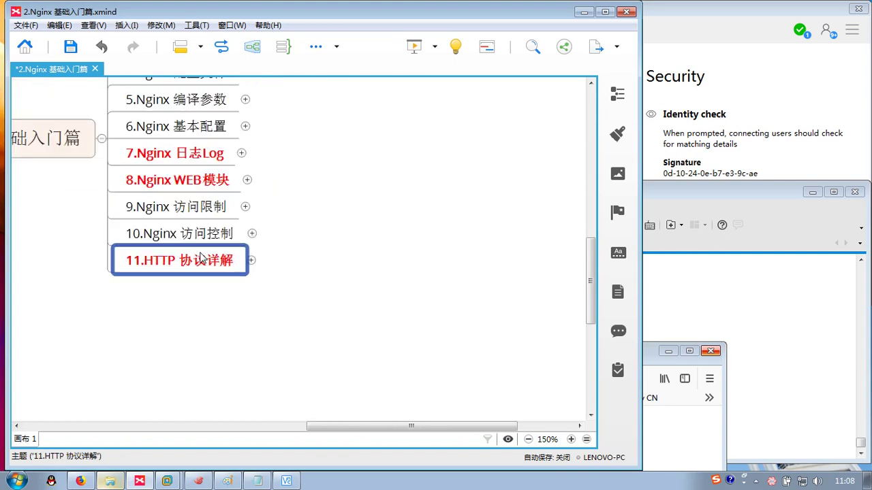
scroll(356, 181, "up", 1)
scroll(302, 241, "down", 1)
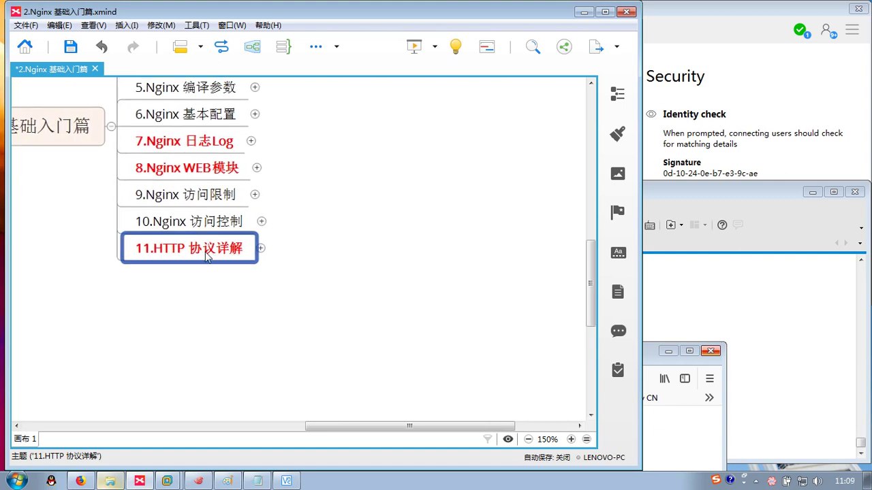
left_click_drag(307, 240, 349, 210)
left_click(245, 192)
left_click(253, 225)
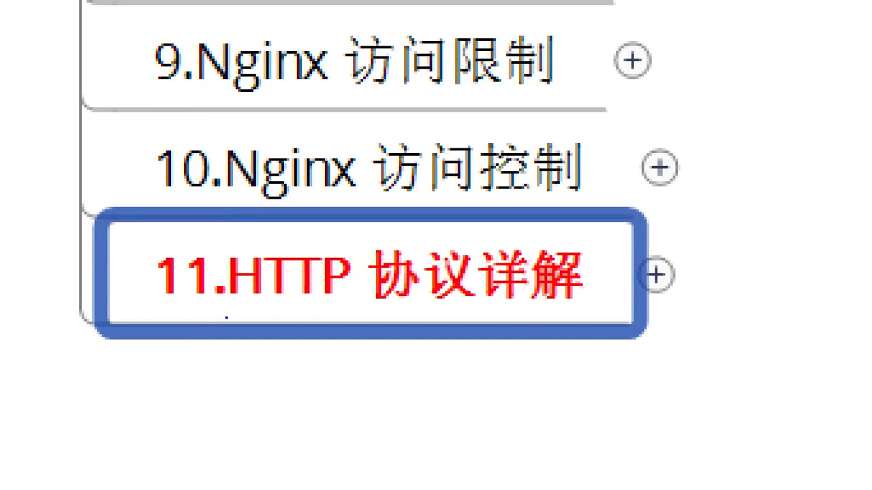
left_click_drag(226, 317, 465, 316)
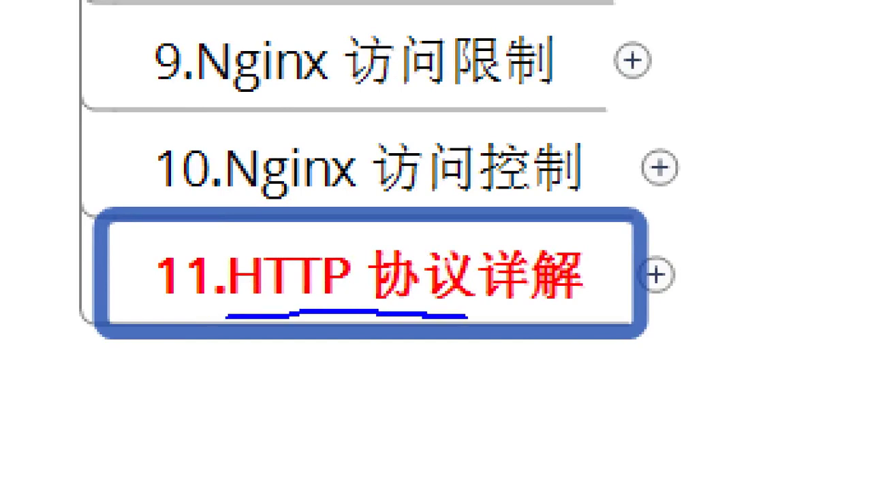